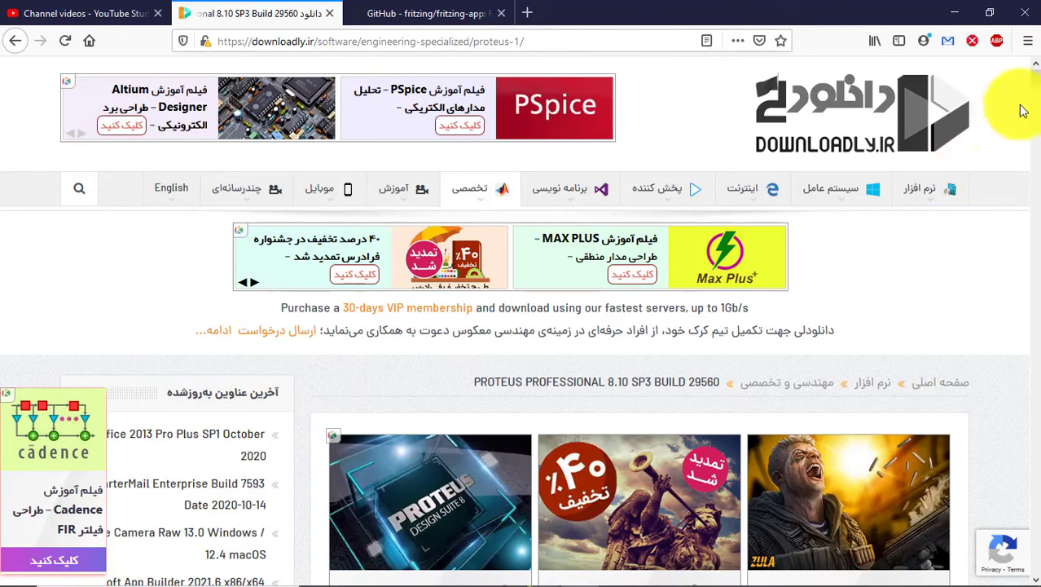
Review the Proteus Professional download links, close that page, and view the code download options of the fritzing-app repository on GitHub
drag(1033, 73, 1034, 184)
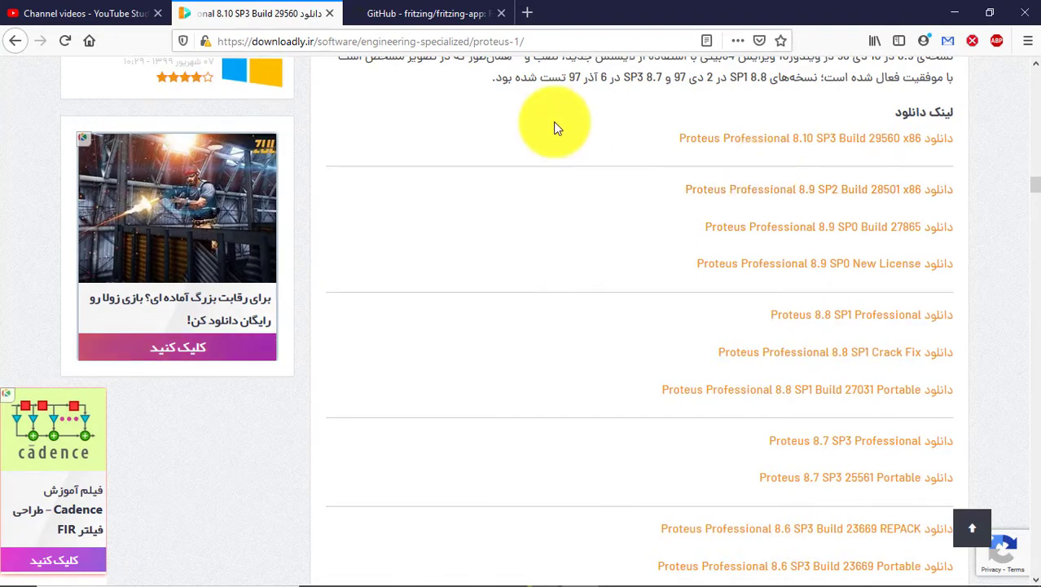
click(329, 13)
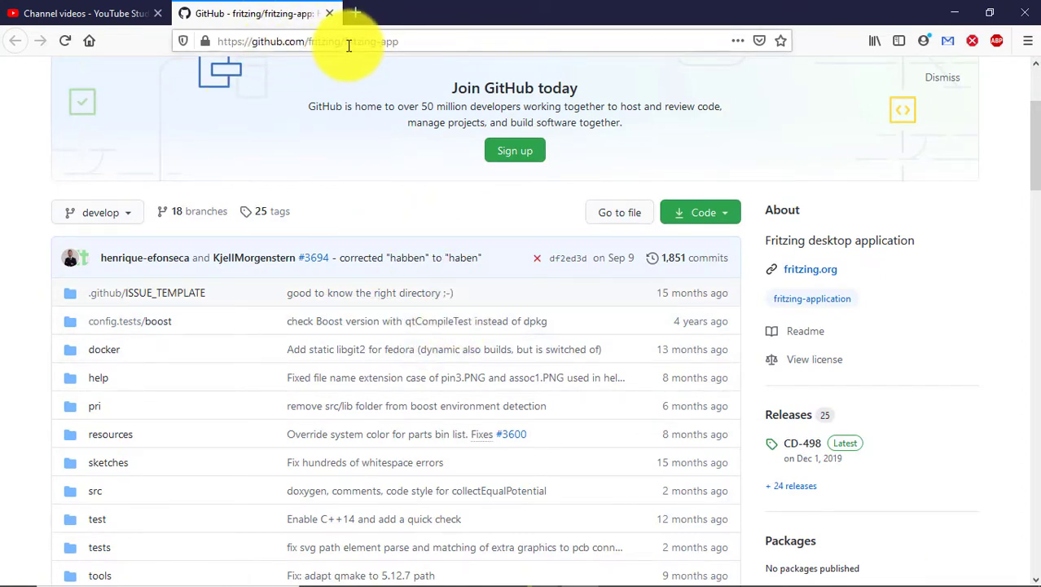
click(725, 212)
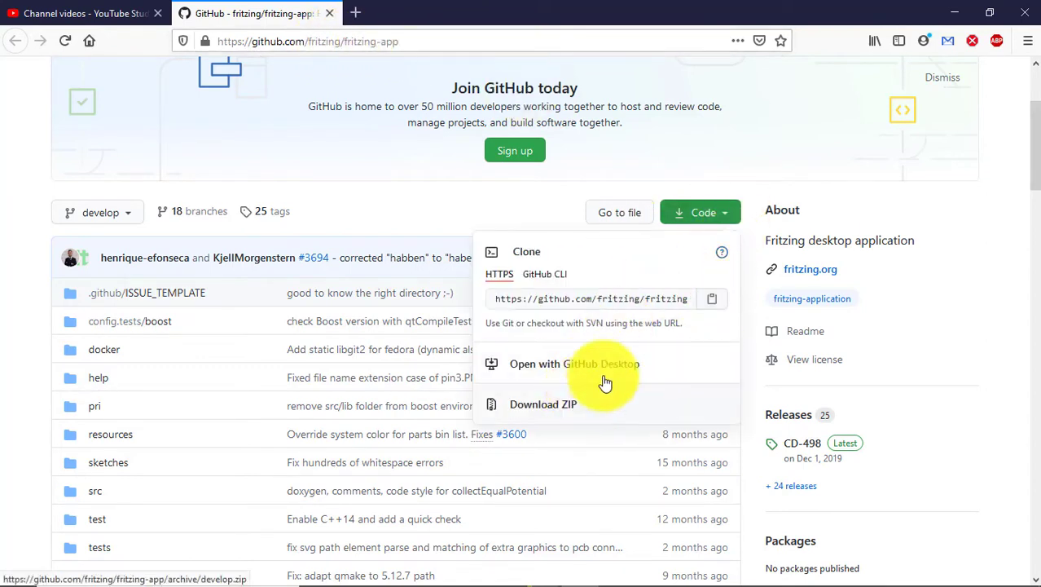
click(957, 12)
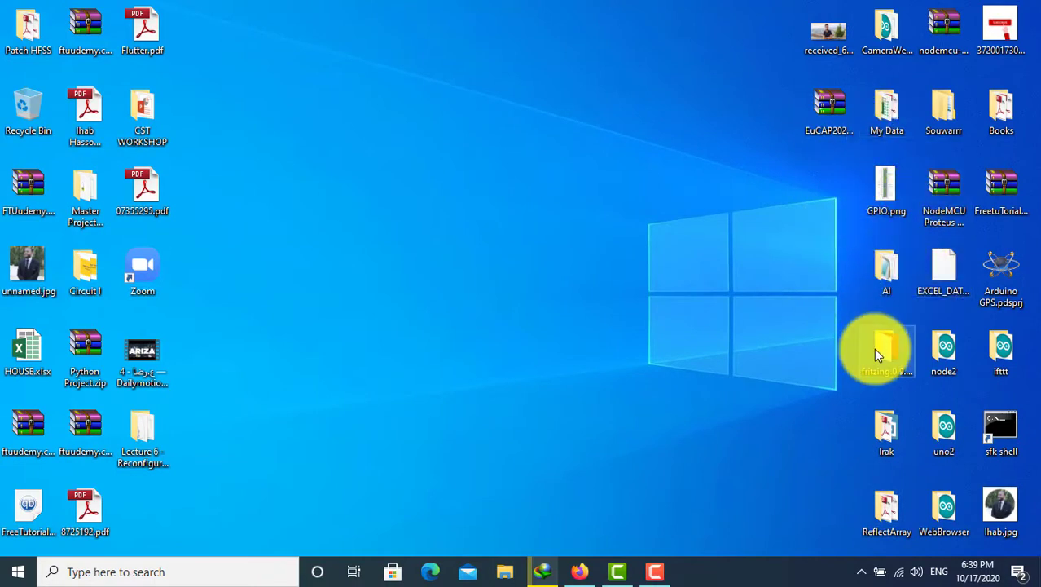
Examine the contents of the extracted fritzing.0.9.3b.32.pc folder on the desktop and close it
double_click(876, 349)
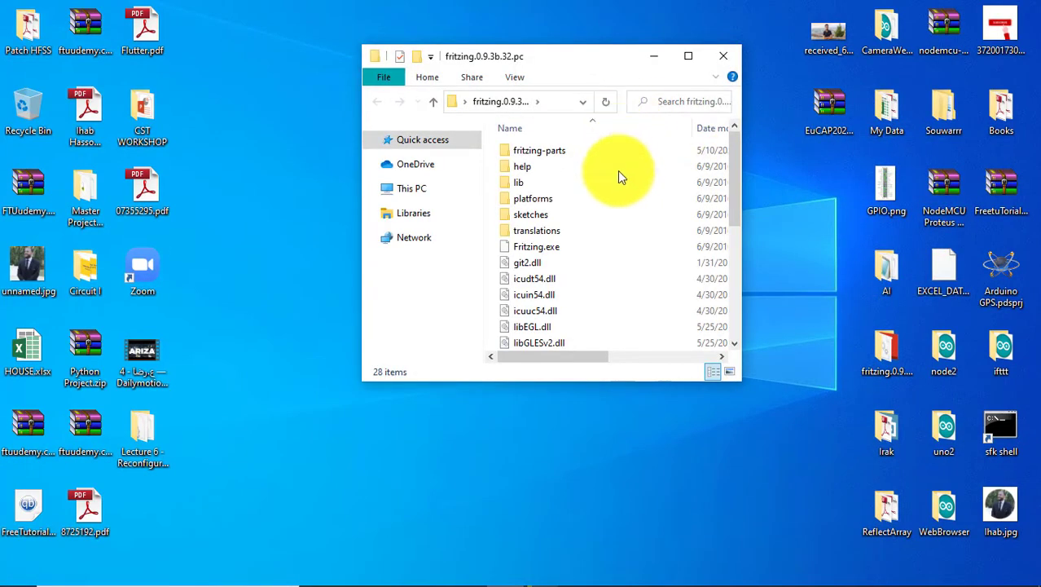
click(689, 57)
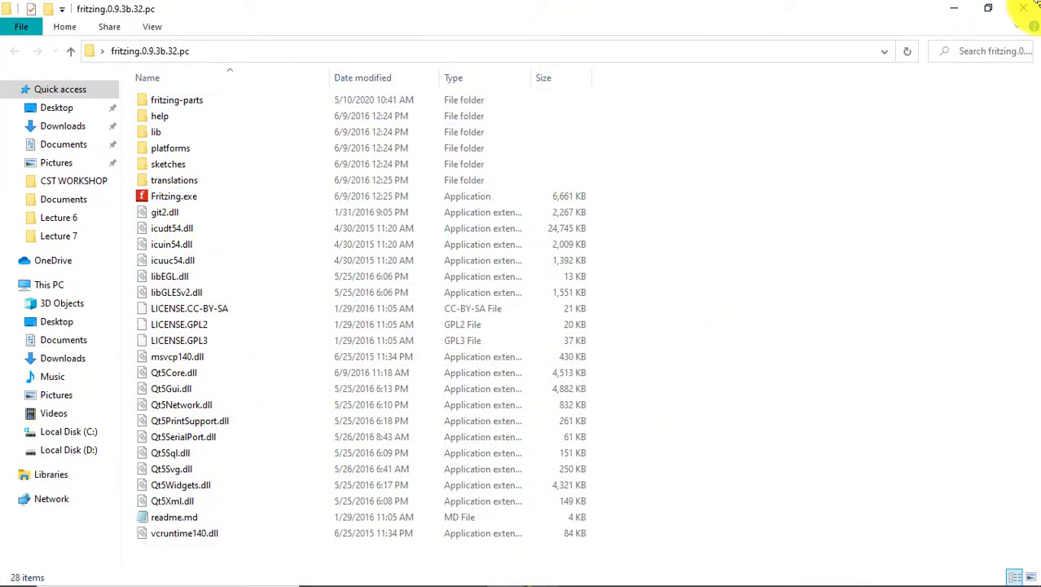
click(1024, 8)
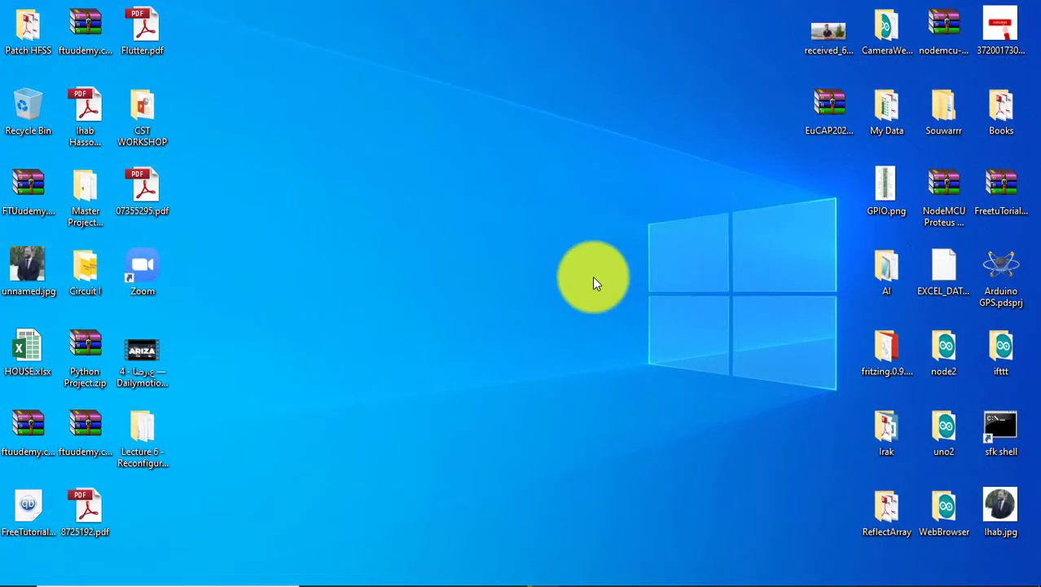
Launch Proteus 8 Professional as administrator in a maximized window and open a blank schematic capture sheet
key(super)
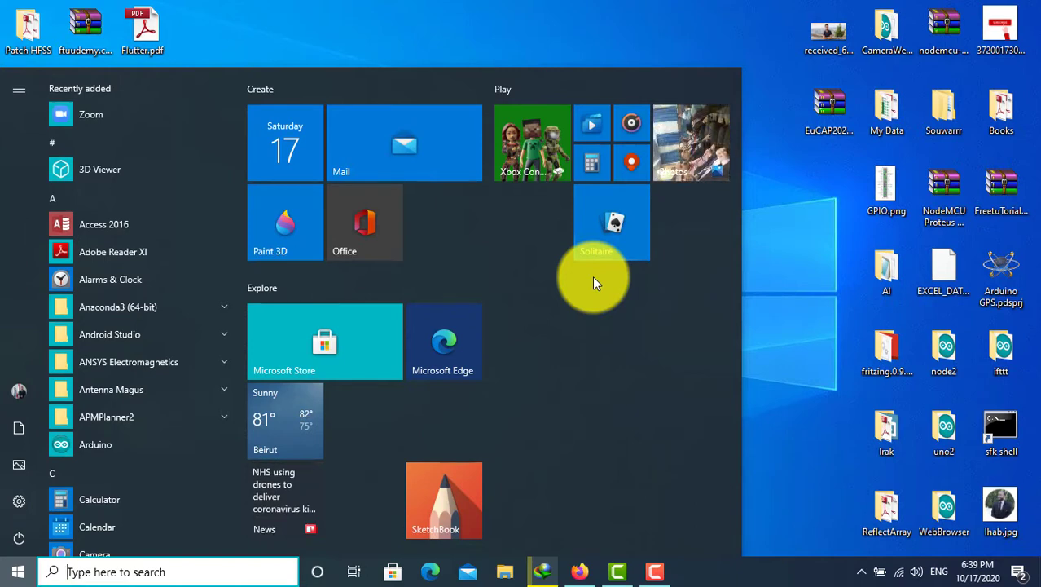
text(prote)
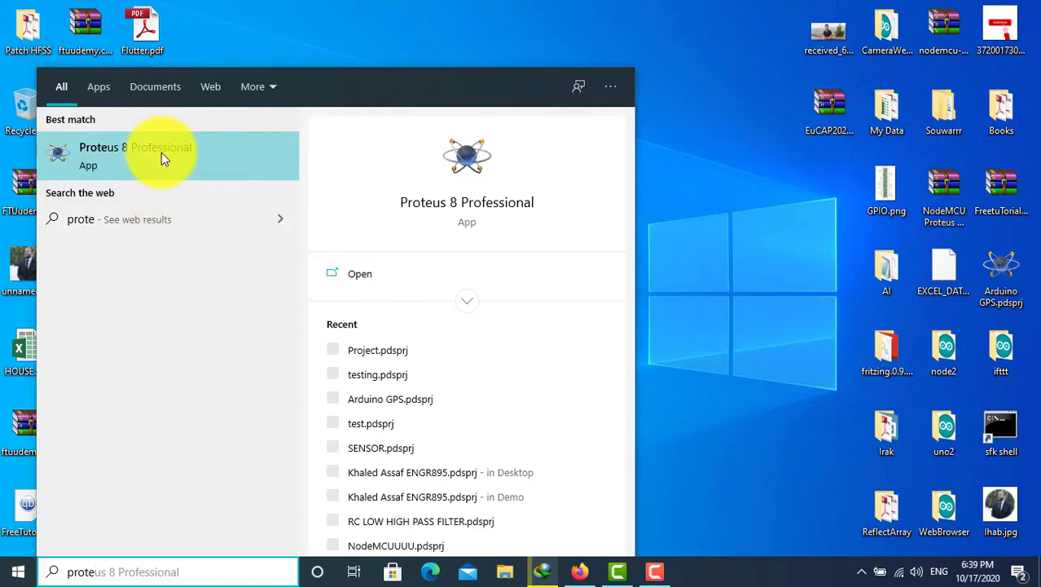
right_click(161, 153)
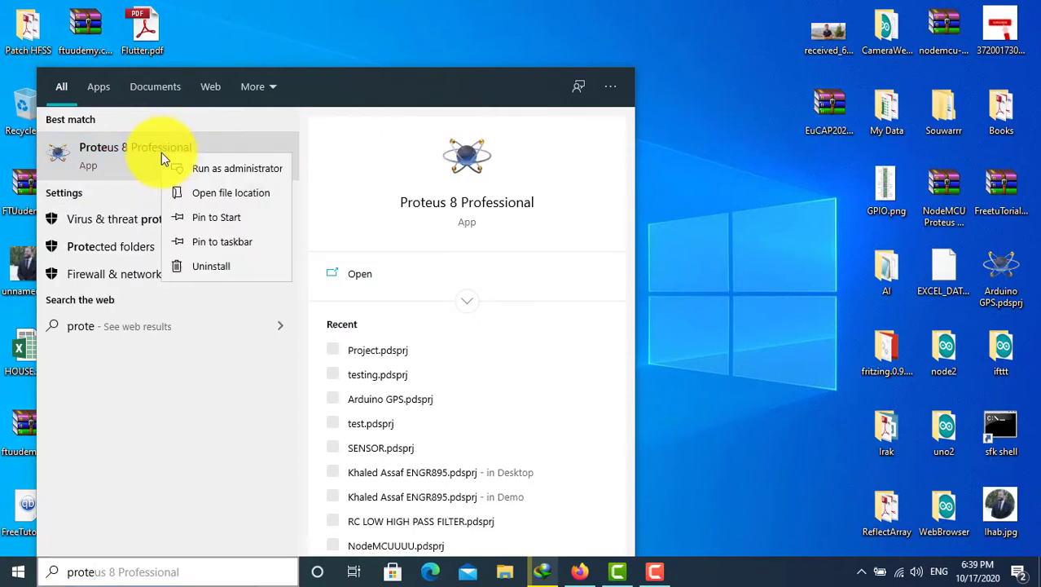
click(191, 171)
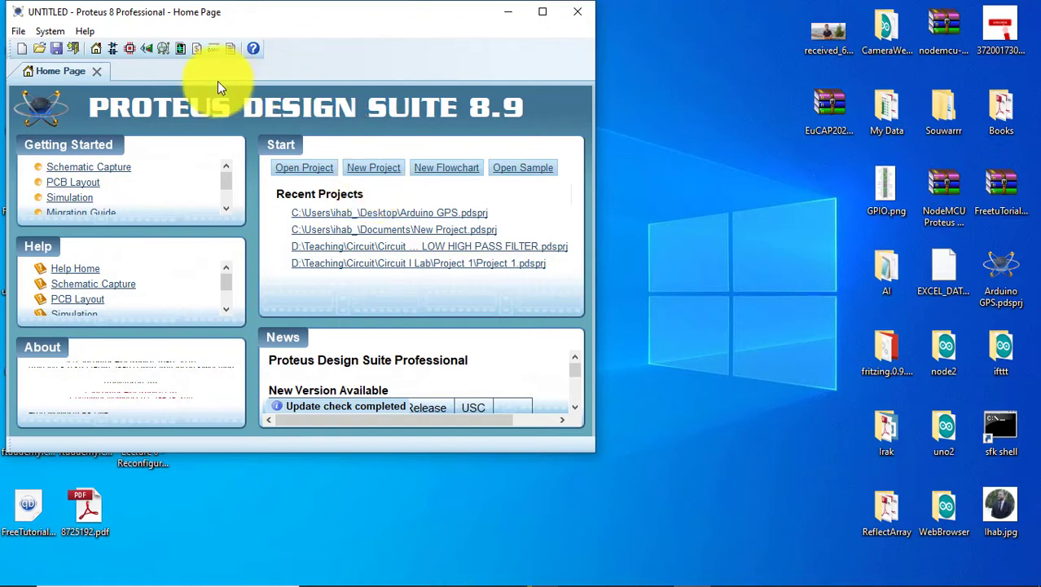
click(540, 13)
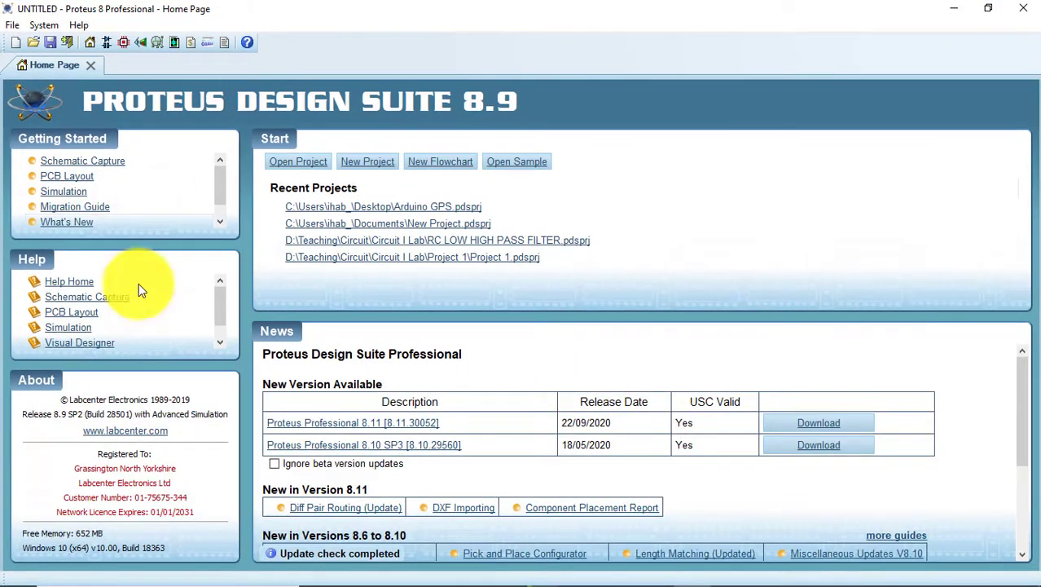
click(107, 45)
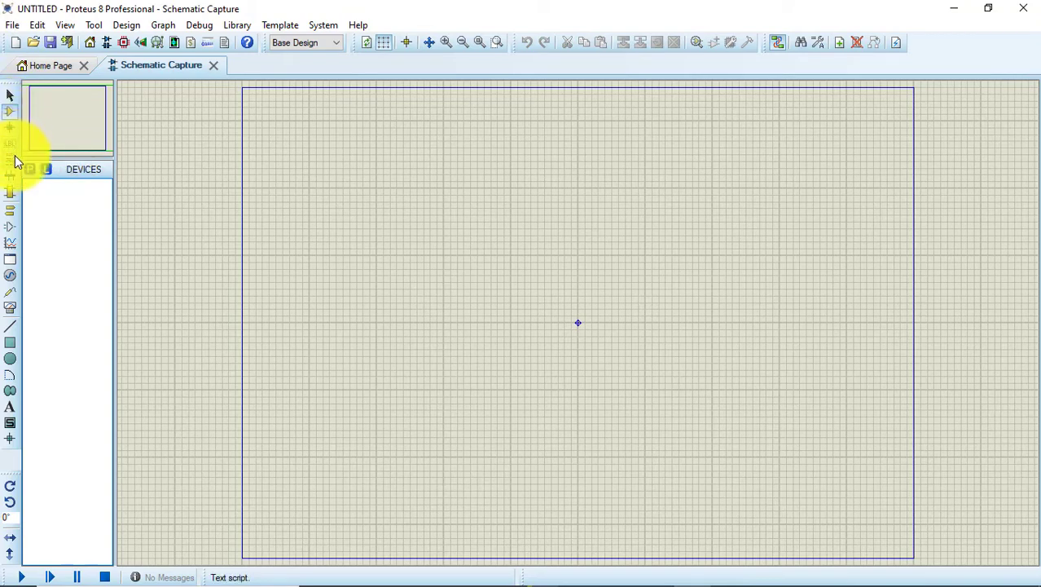
Examine the available schematic terminals, including POWER, GROUND and NC, and the list of device pins
click(10, 210)
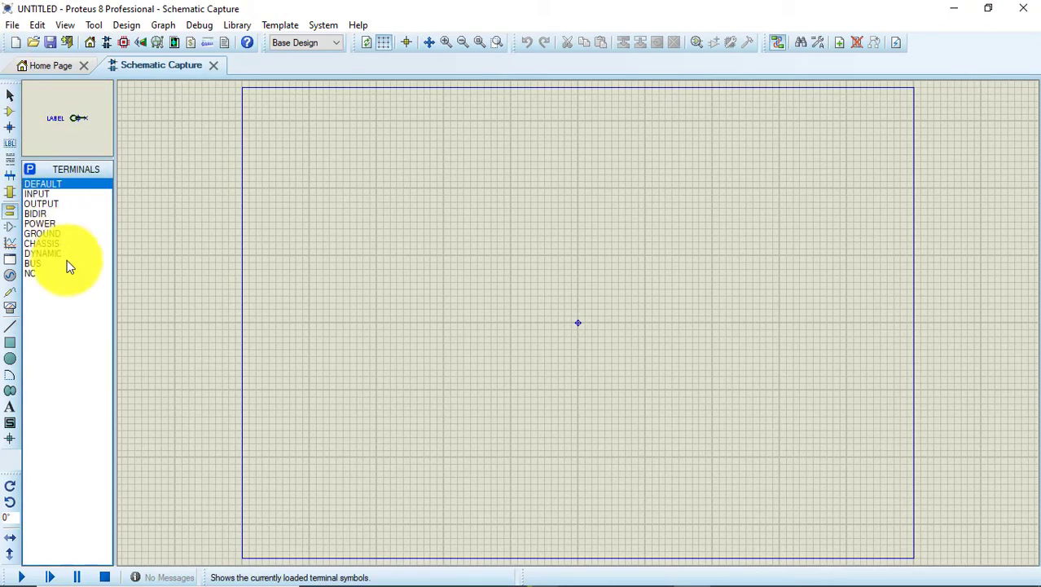
click(47, 224)
click(47, 234)
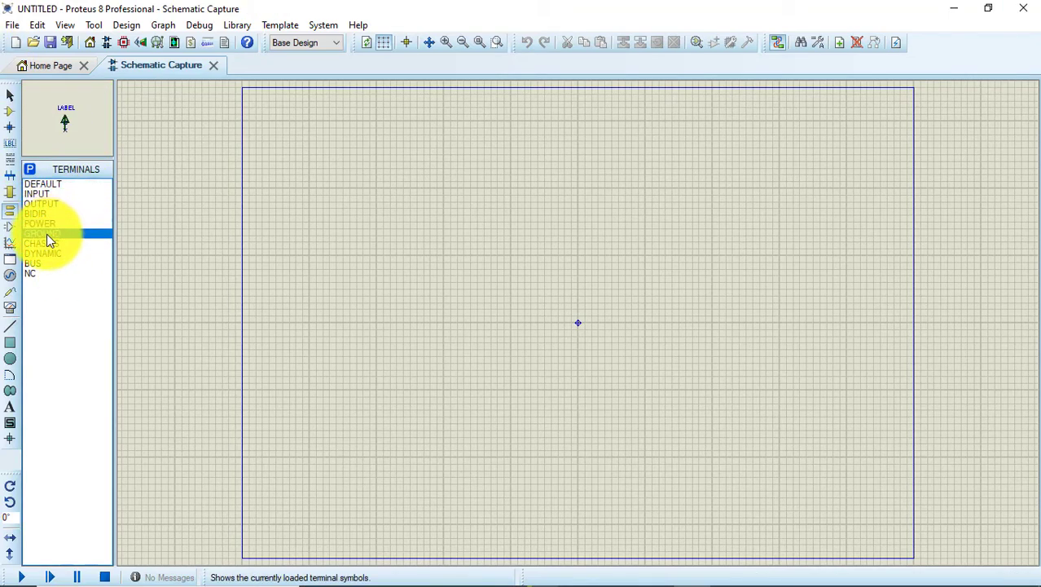
click(36, 274)
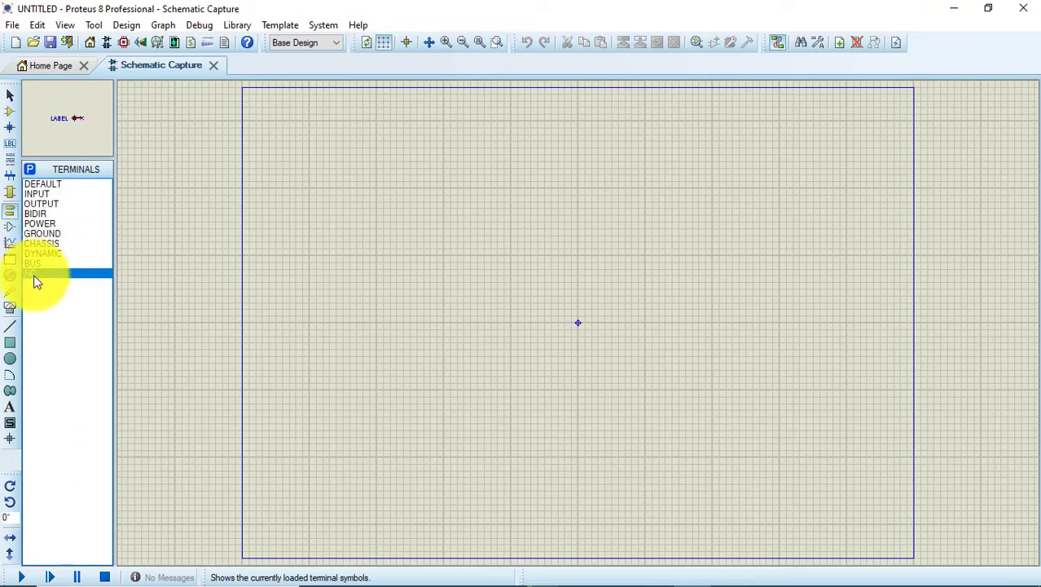
click(11, 228)
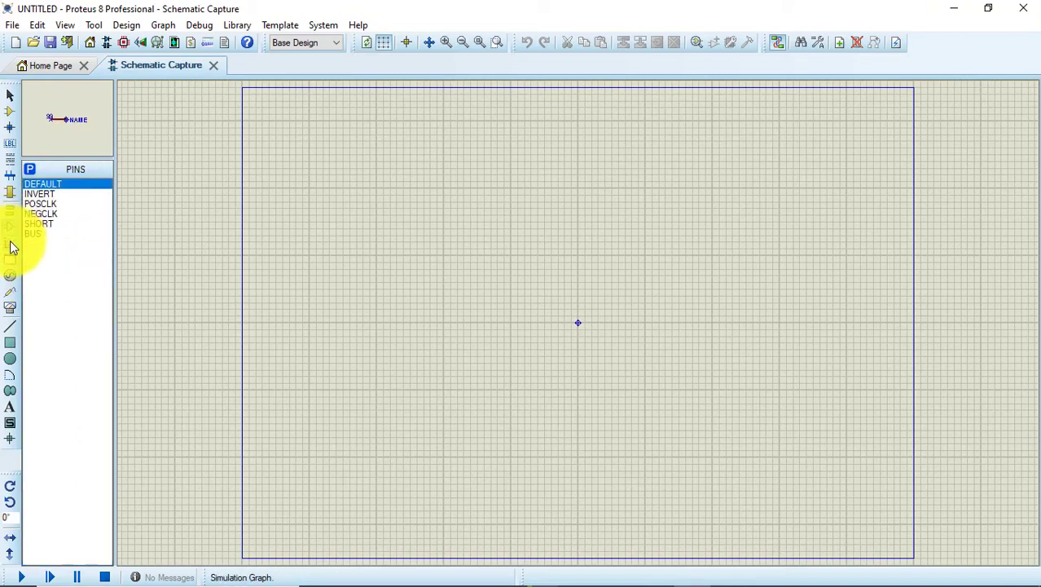
Examine the simulation graph types, including FREQUENCY, DC SWEEP and AC SWEEP
click(10, 243)
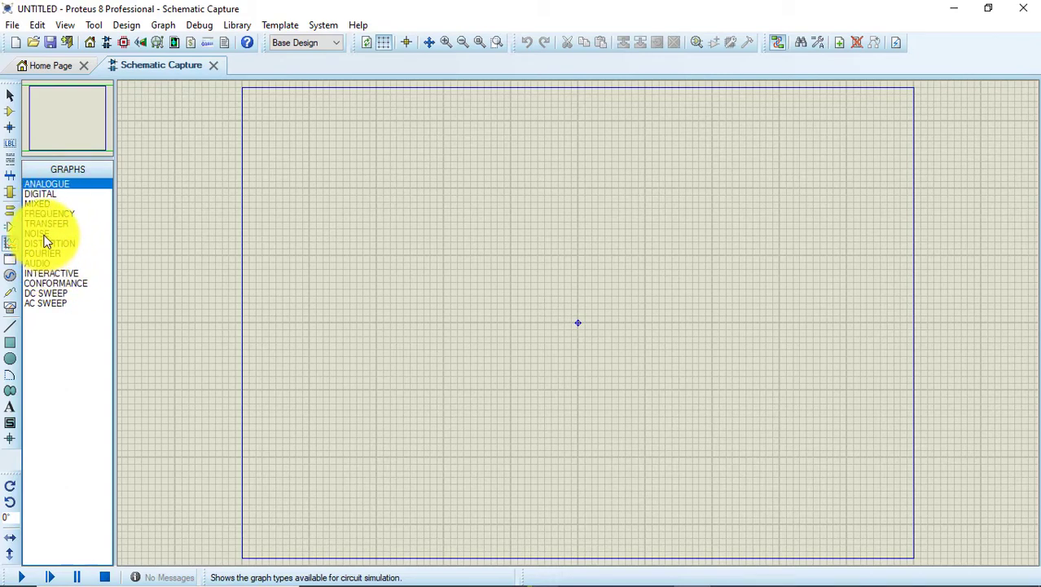
drag(44, 242, 47, 213)
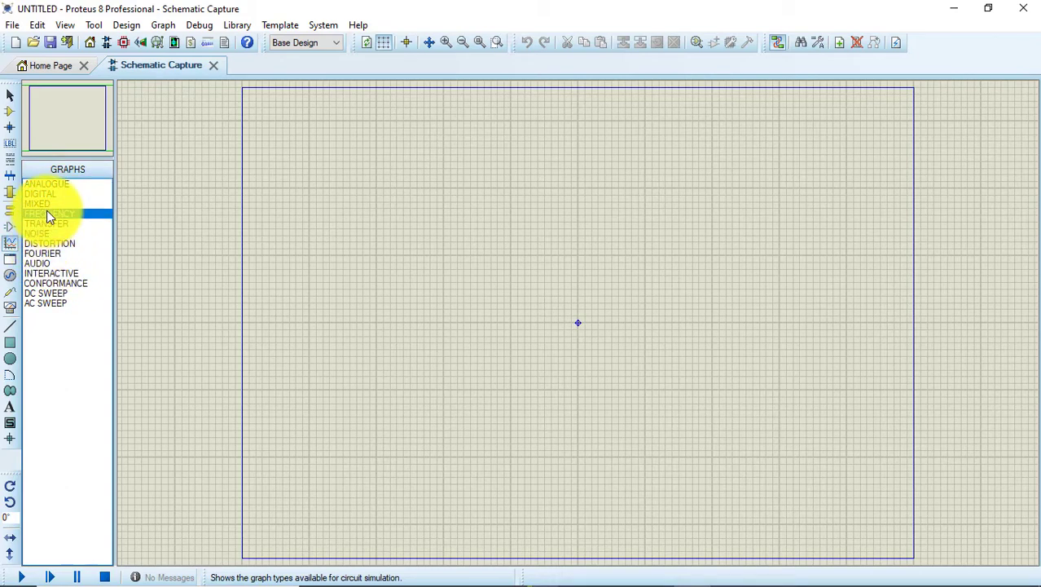
click(50, 294)
click(48, 302)
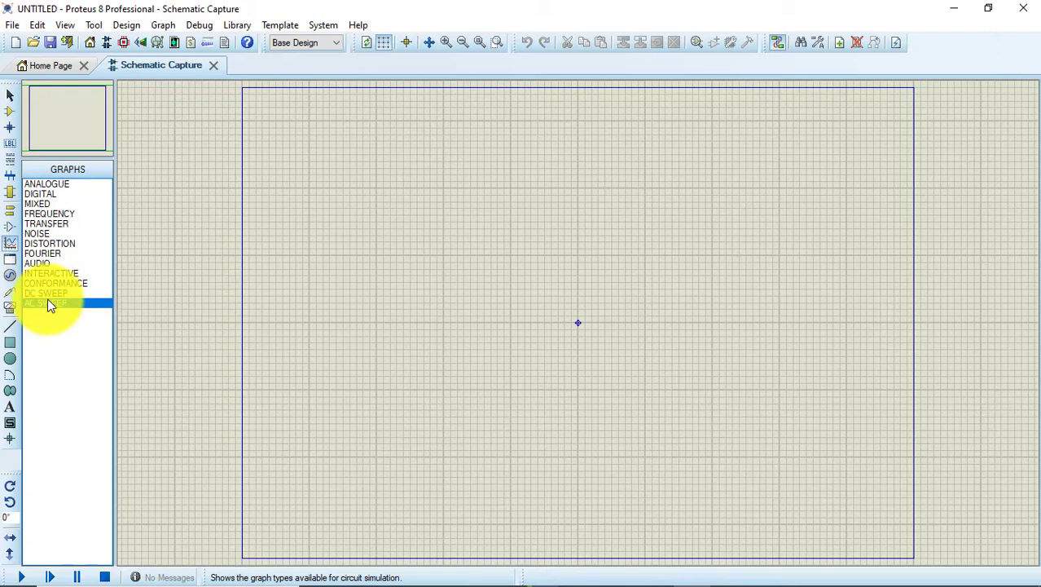
Review the available generators, probes and virtual instruments, and return to component mode
click(9, 276)
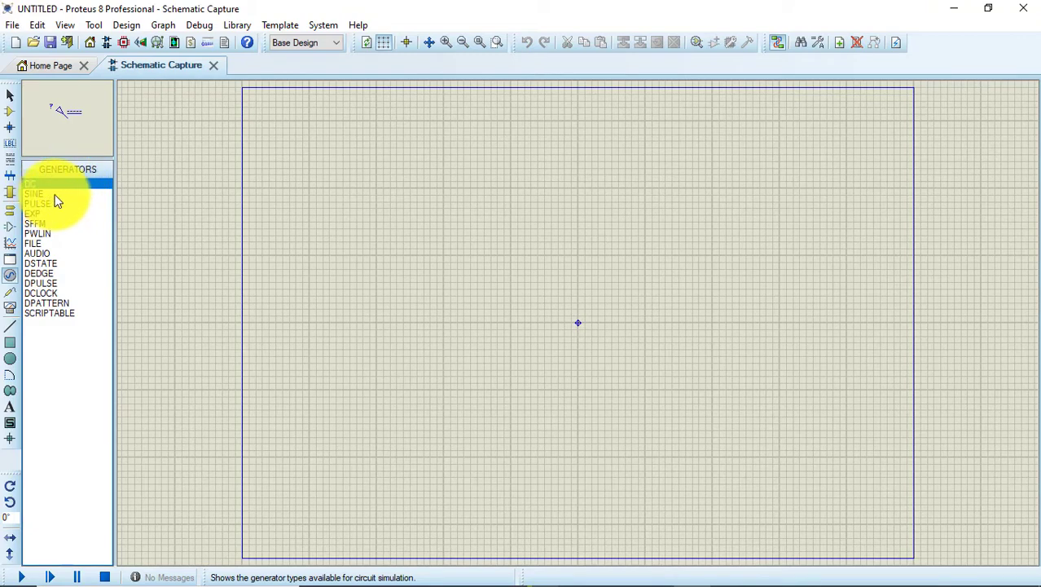
click(11, 294)
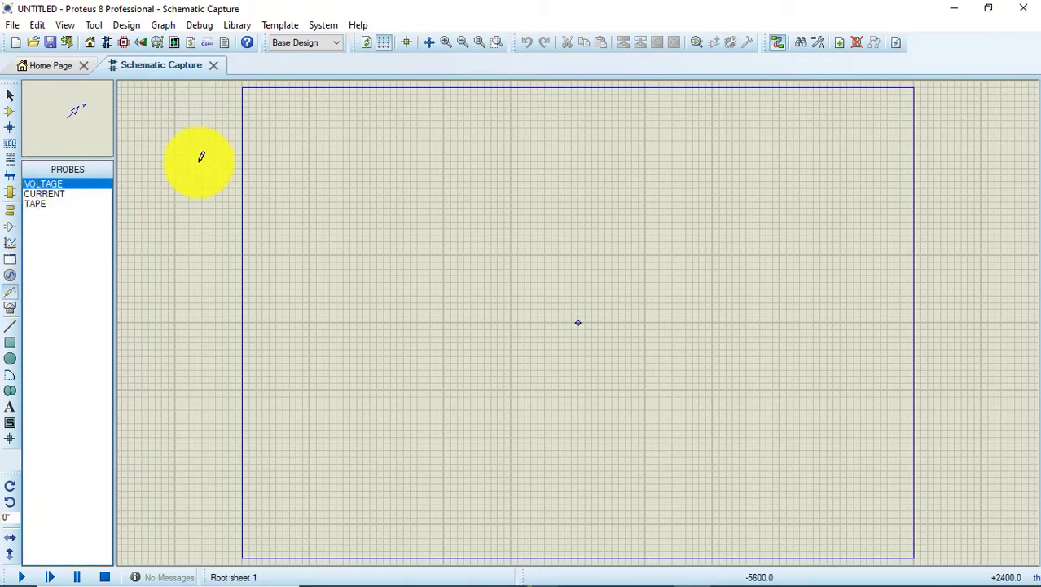
click(10, 310)
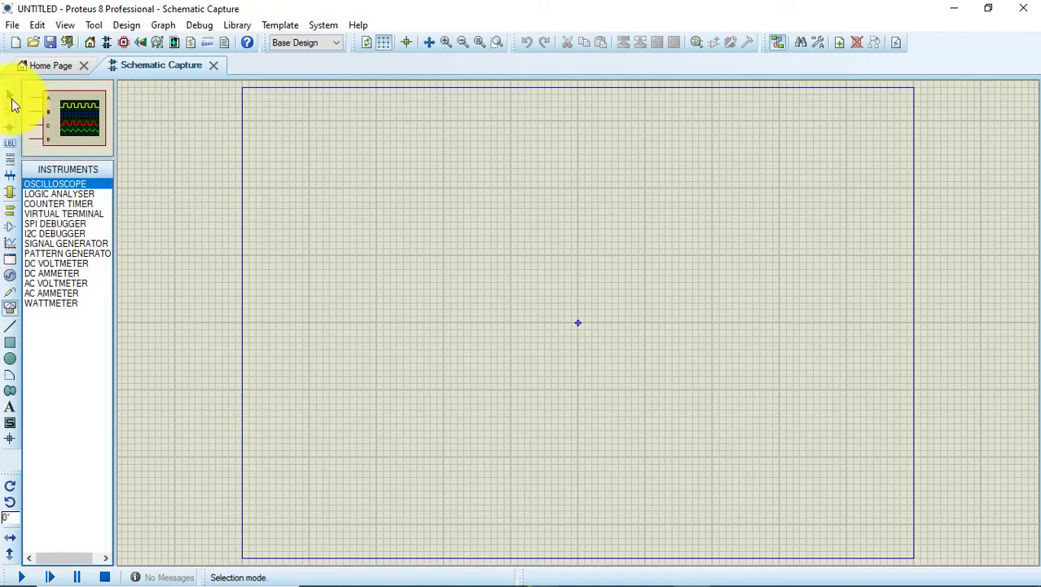
click(10, 124)
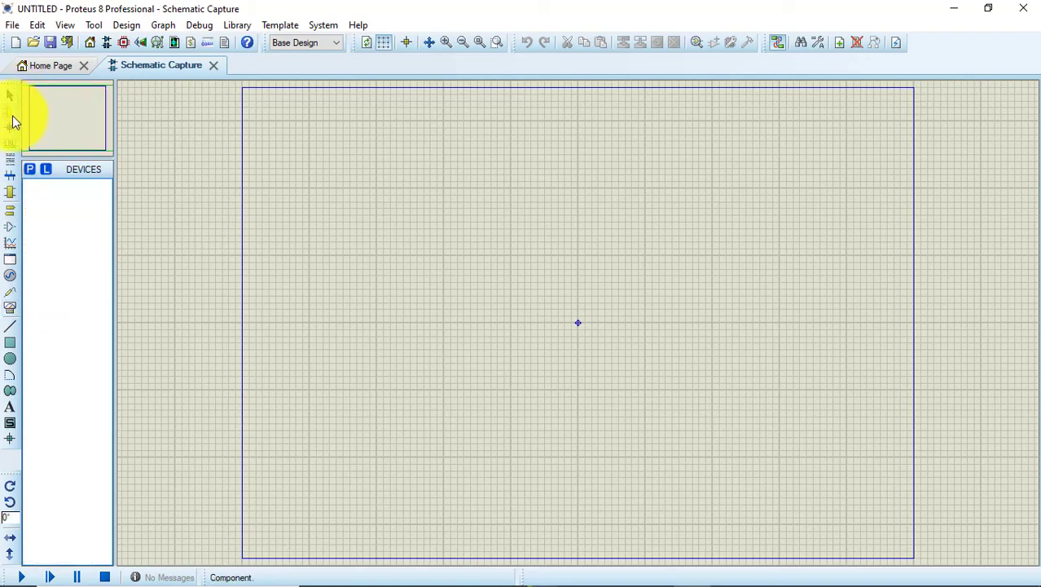
click(31, 170)
click(238, 115)
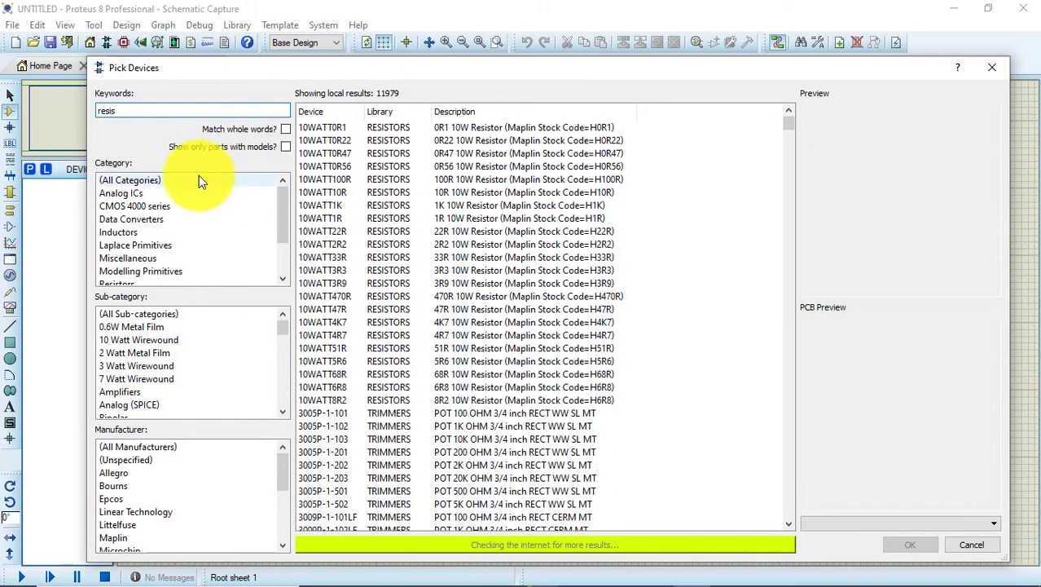
click(997, 70)
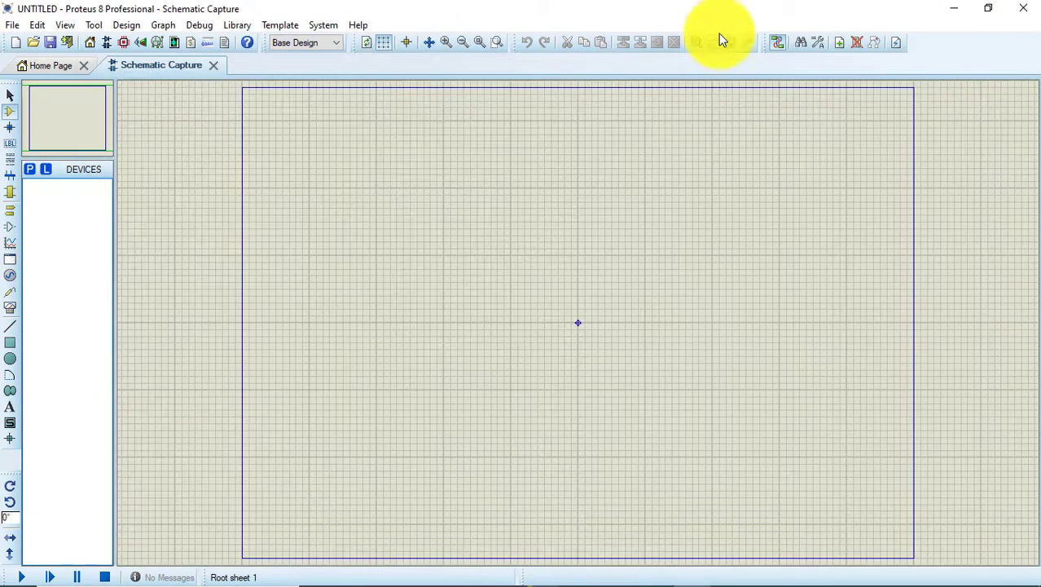
Search the device library for "battery" and add the single-cell battery CELL to the project's device list
click(31, 172)
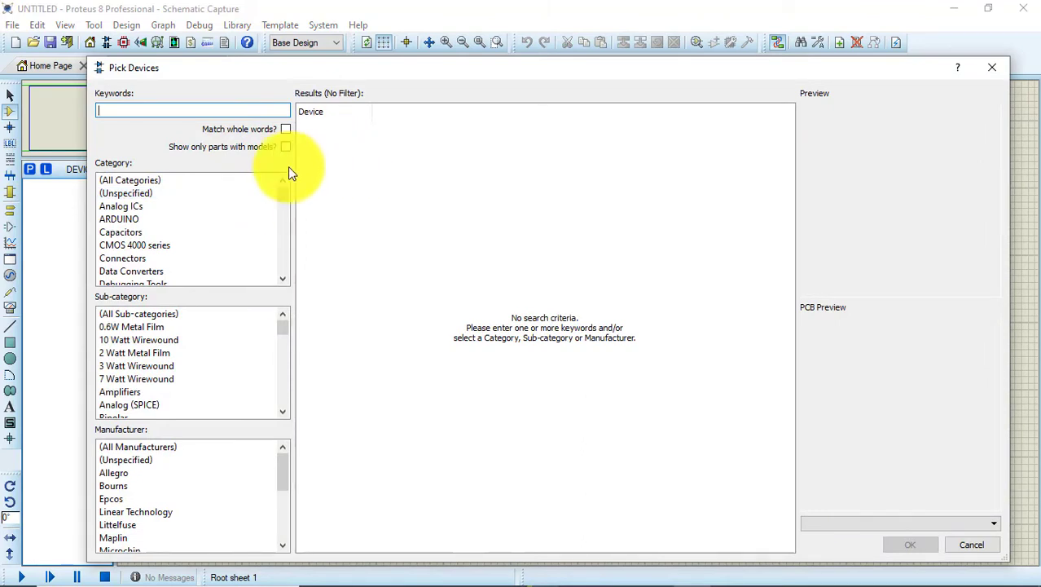
drag(813, 71, 812, 107)
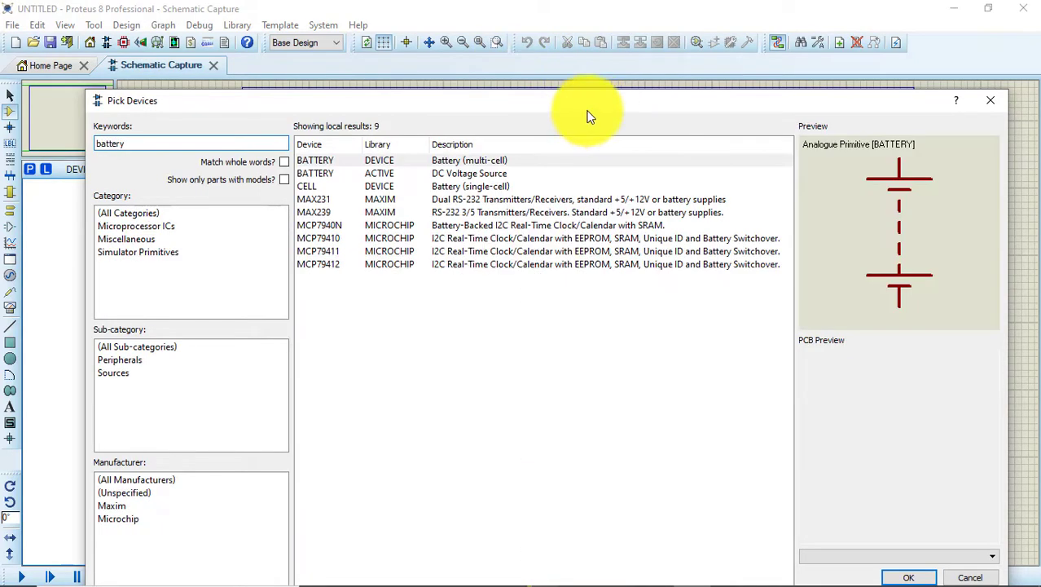
click(414, 163)
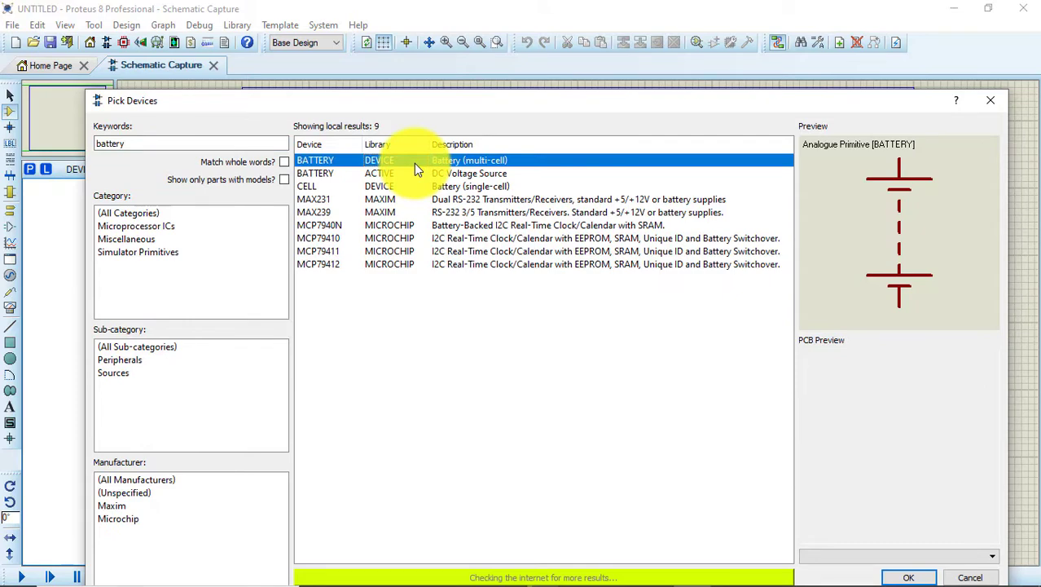
key(Down)
key(Down)
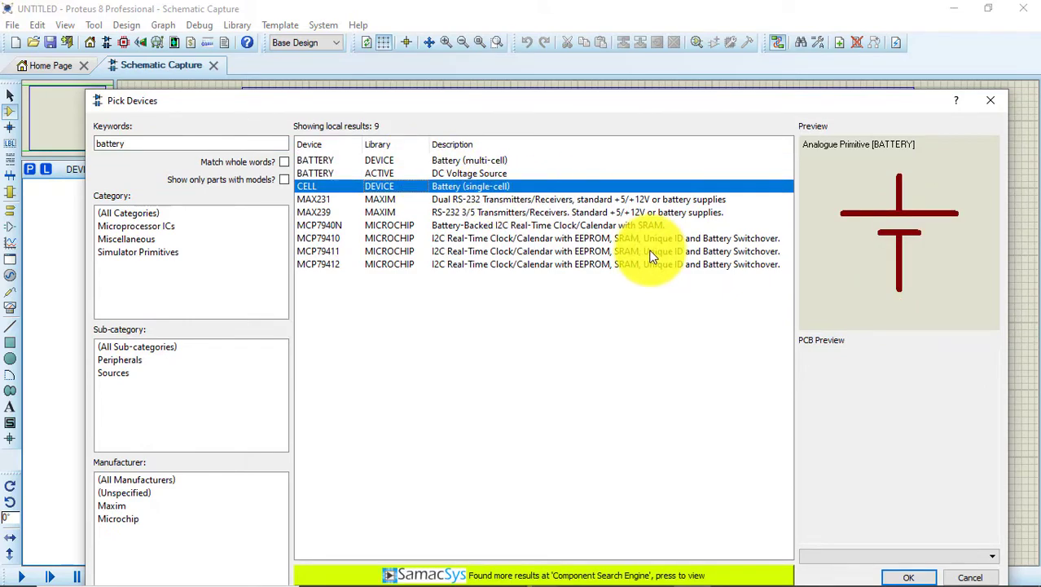
drag(673, 107, 705, 69)
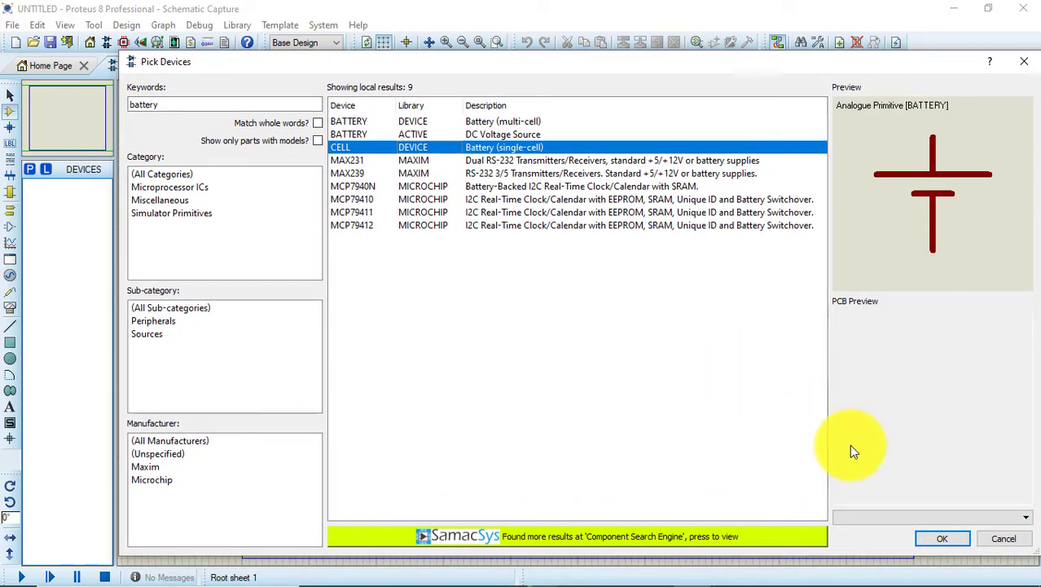
double_click(452, 147)
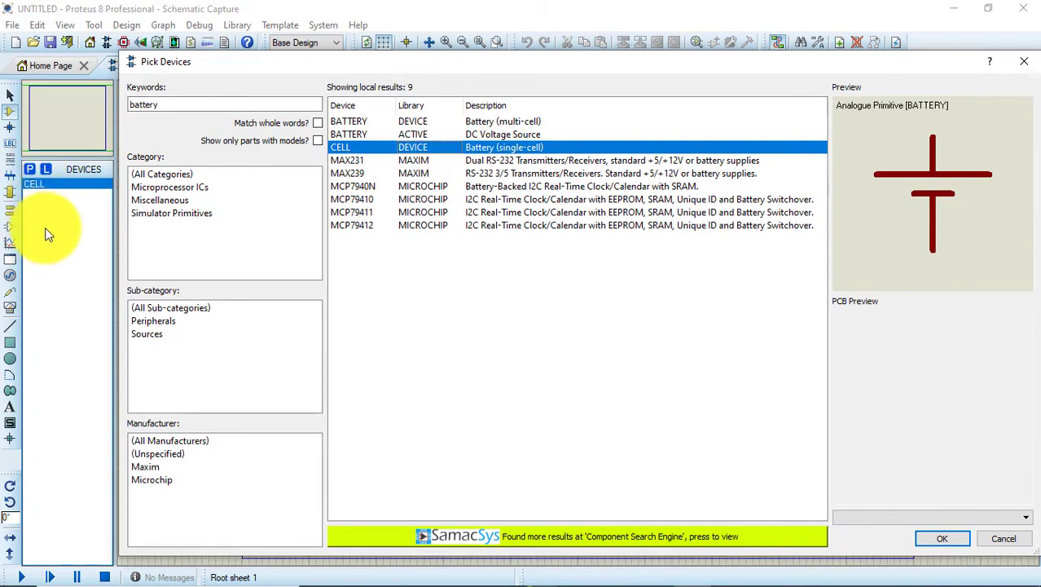
click(965, 546)
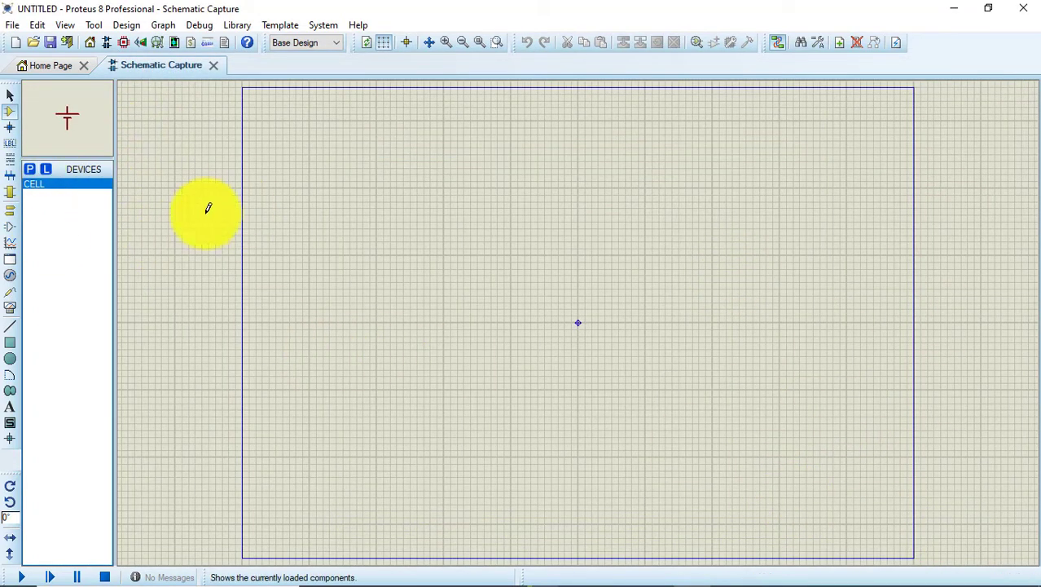
Search the device library for "resistor" and add the generic resistor RES to the project's device list
click(28, 169)
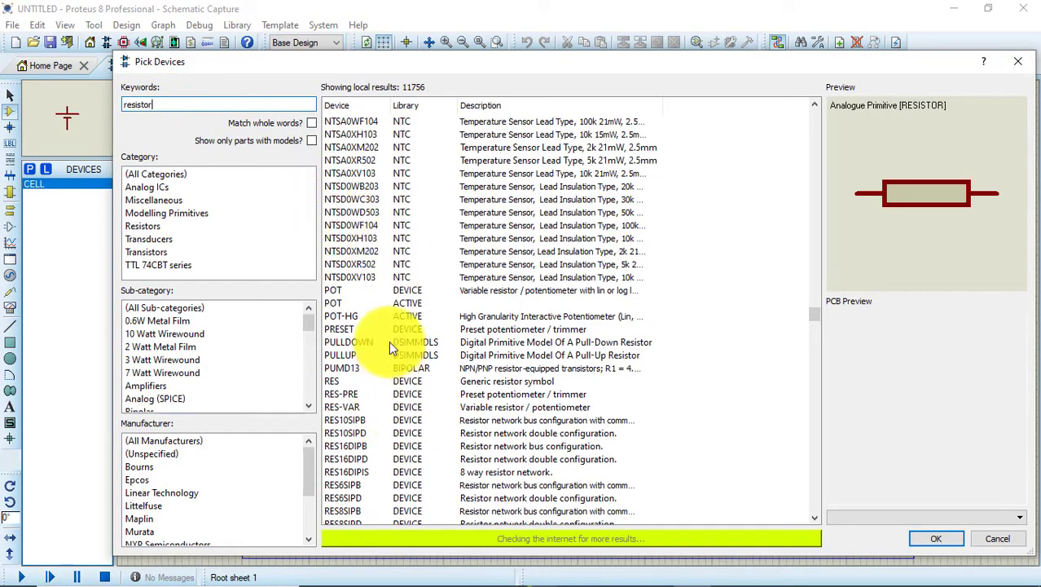
click(381, 380)
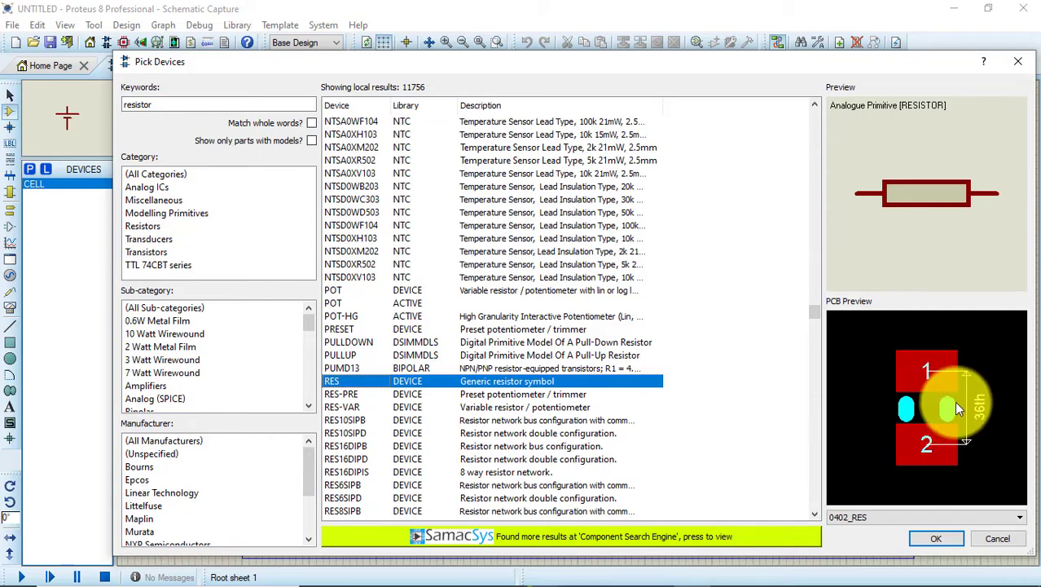
click(937, 538)
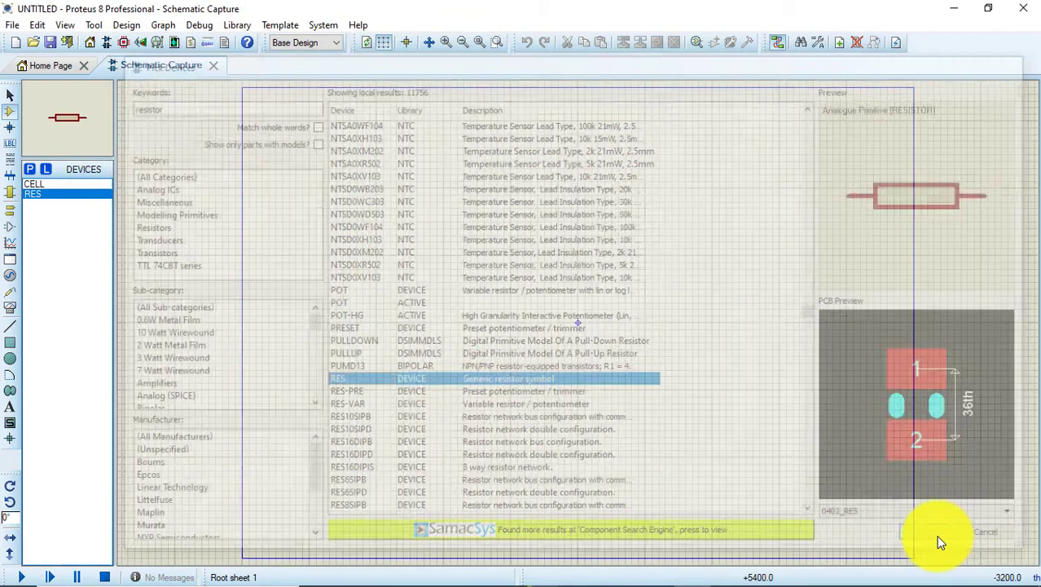
Search the device library for "LED" and add the animated green model LED-GREEN to the project's device list
click(31, 168)
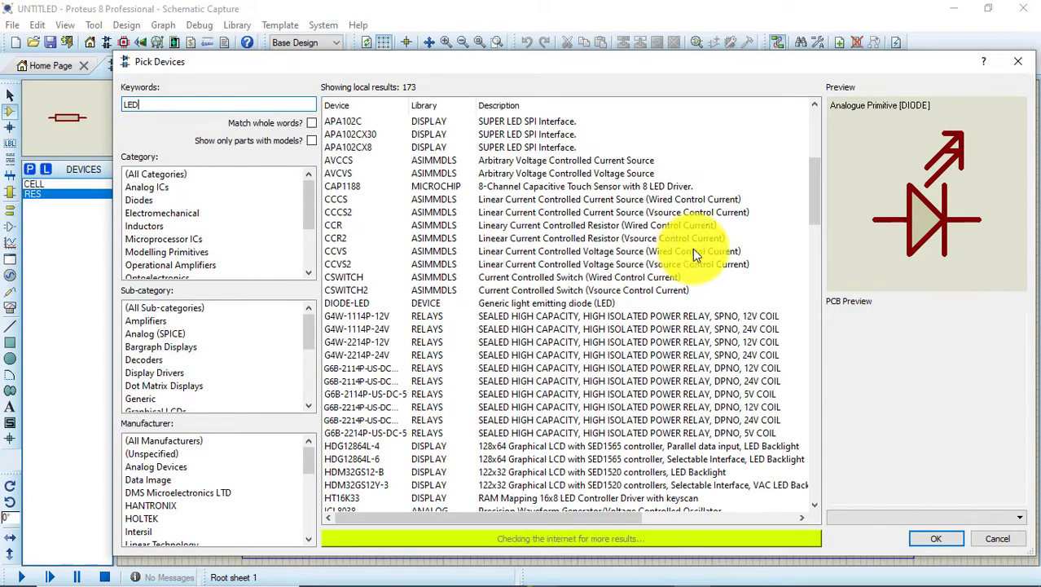
drag(810, 197, 807, 249)
click(482, 236)
key(Down)
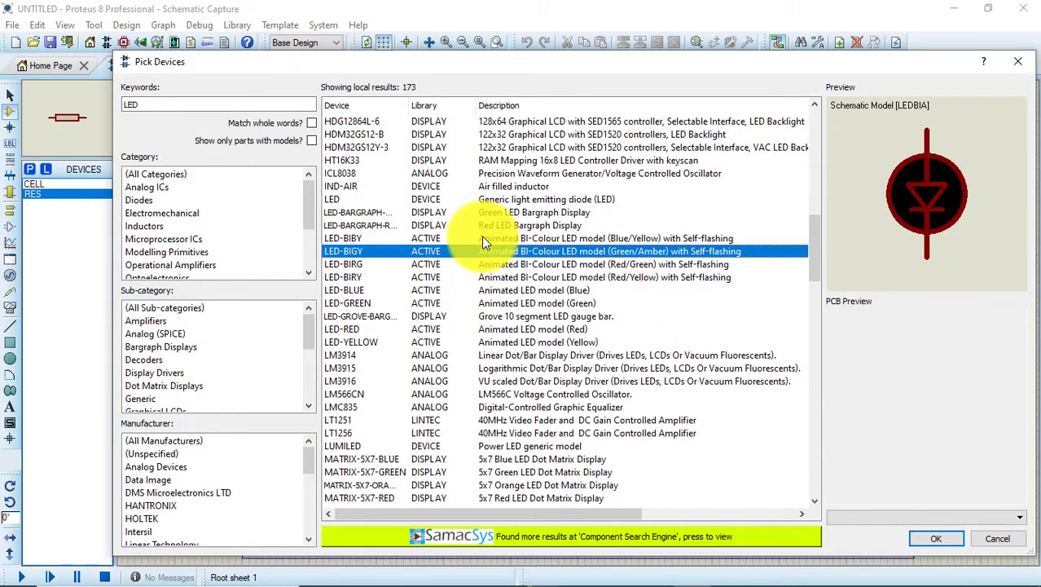
click(481, 237)
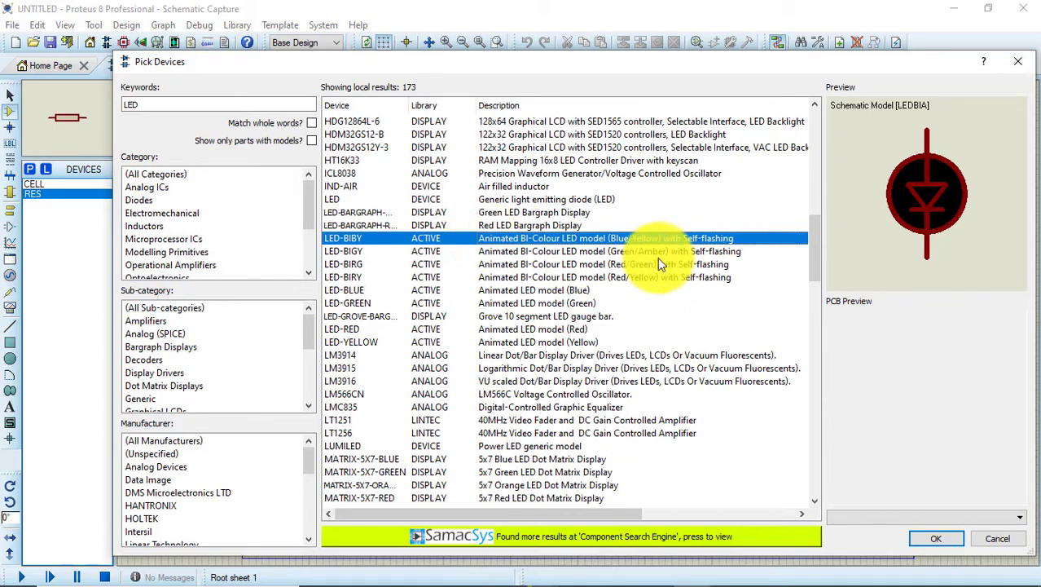
click(516, 291)
click(525, 307)
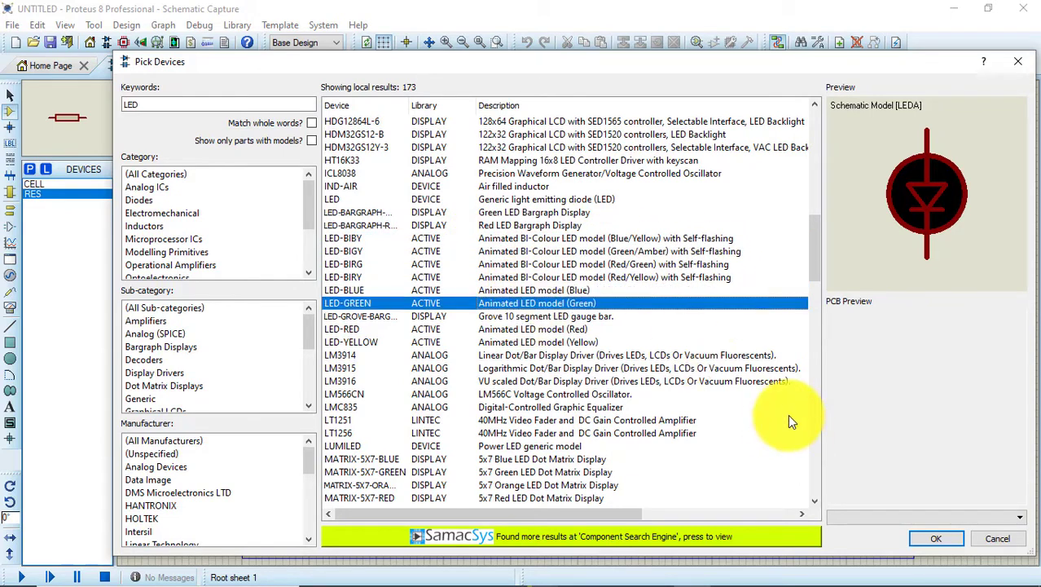
click(937, 537)
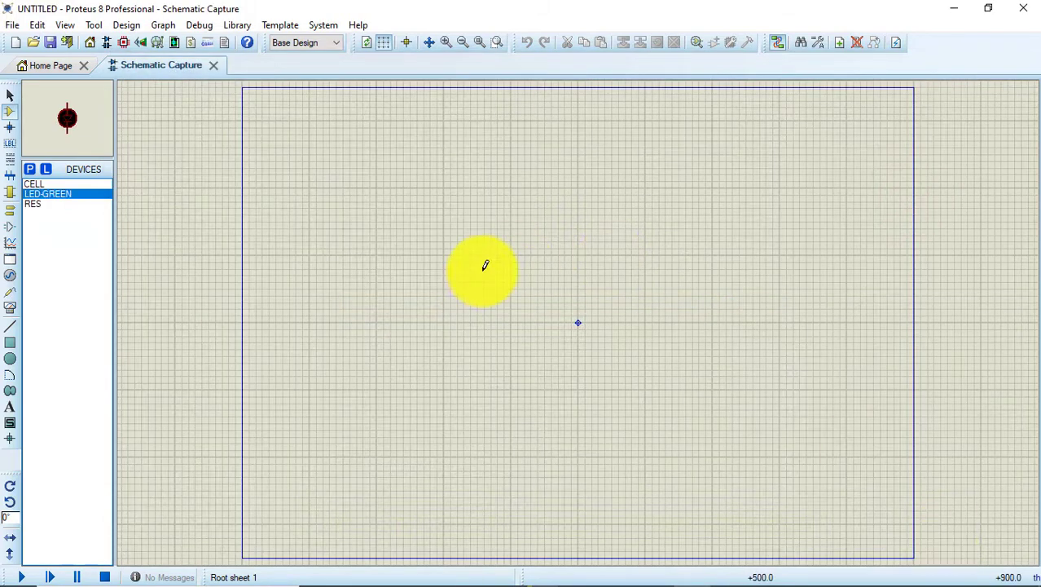
Place one CELL, one RES and one LED-GREEN on the schematic, with the resistor between the cell and the LED
double_click(42, 183)
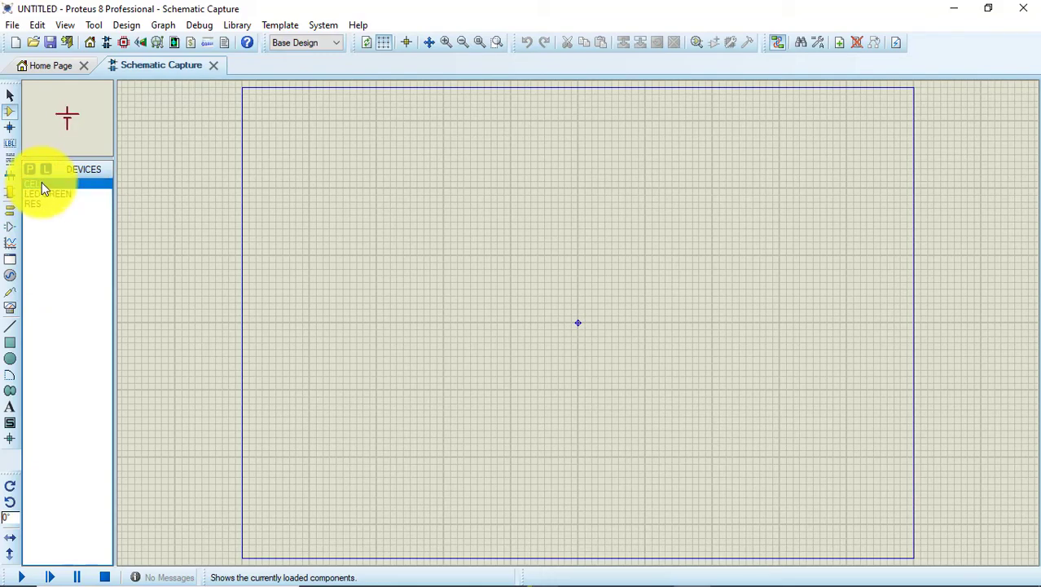
click(1018, 61)
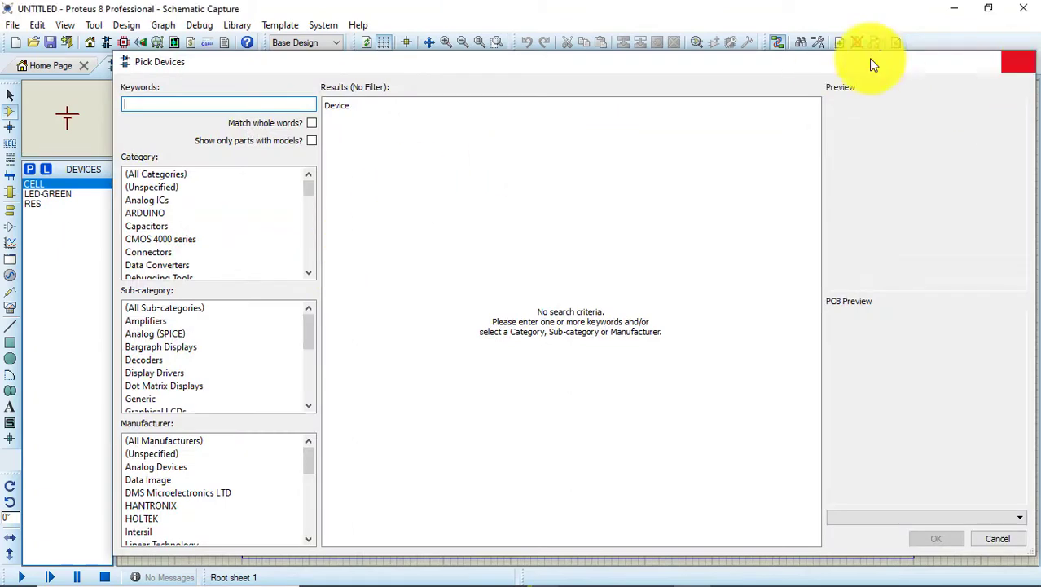
click(337, 241)
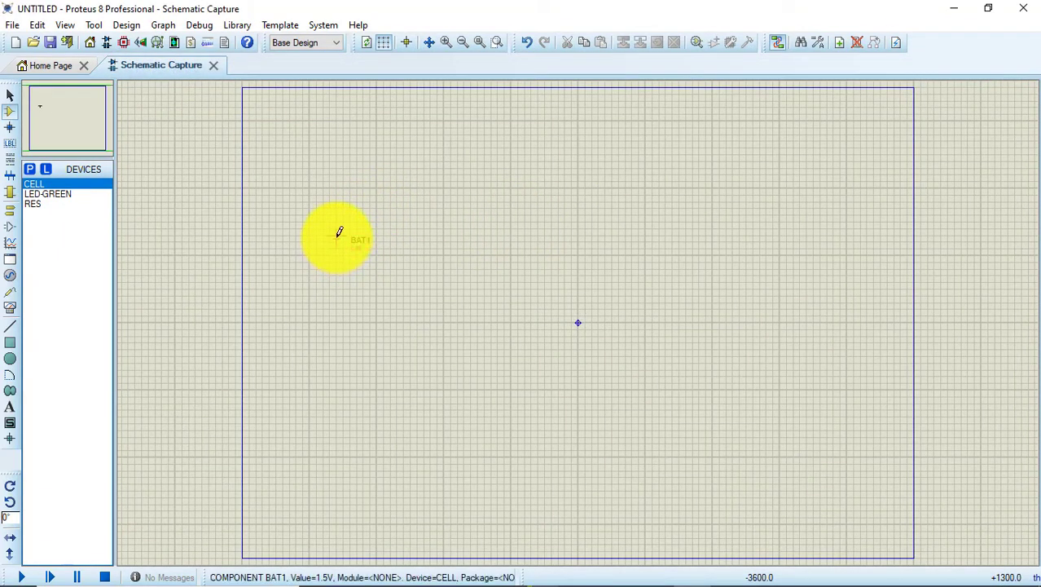
click(45, 204)
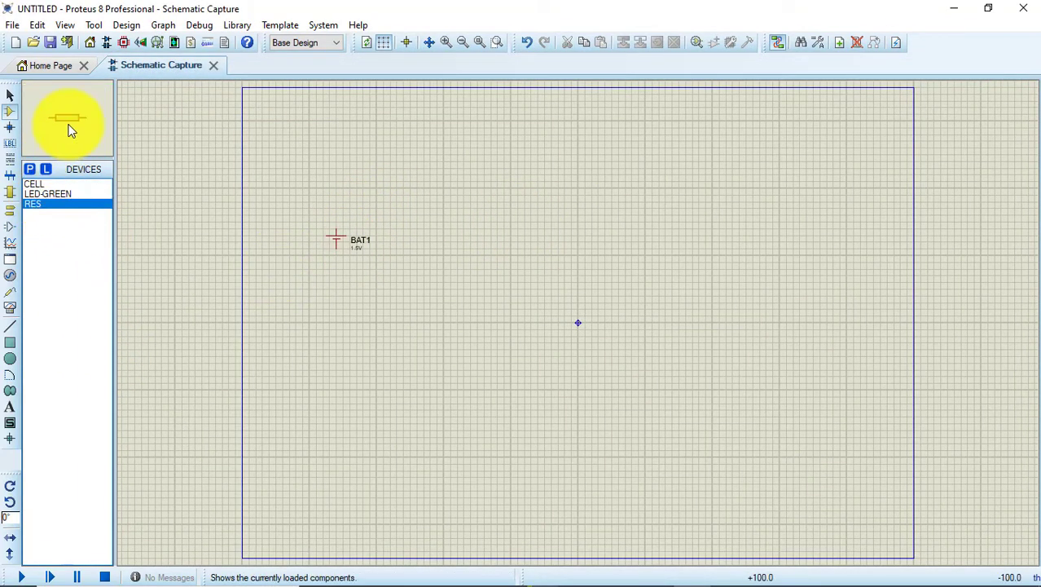
click(416, 208)
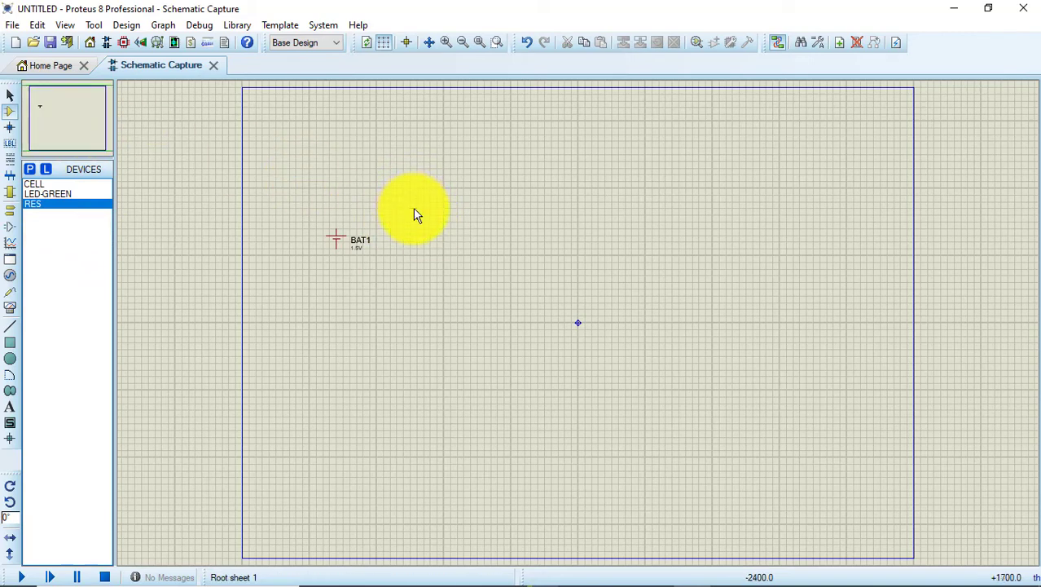
click(403, 215)
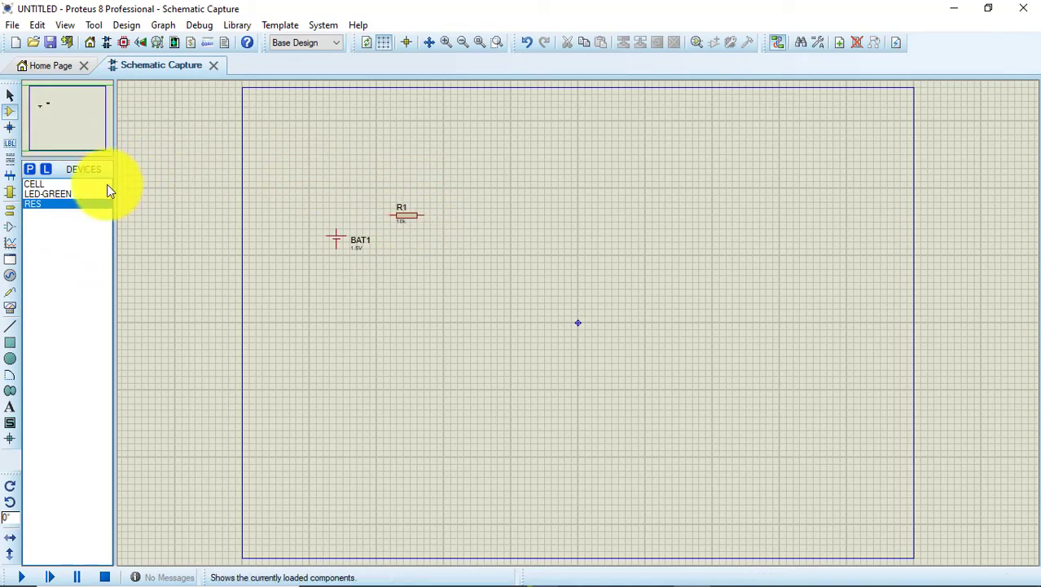
click(57, 193)
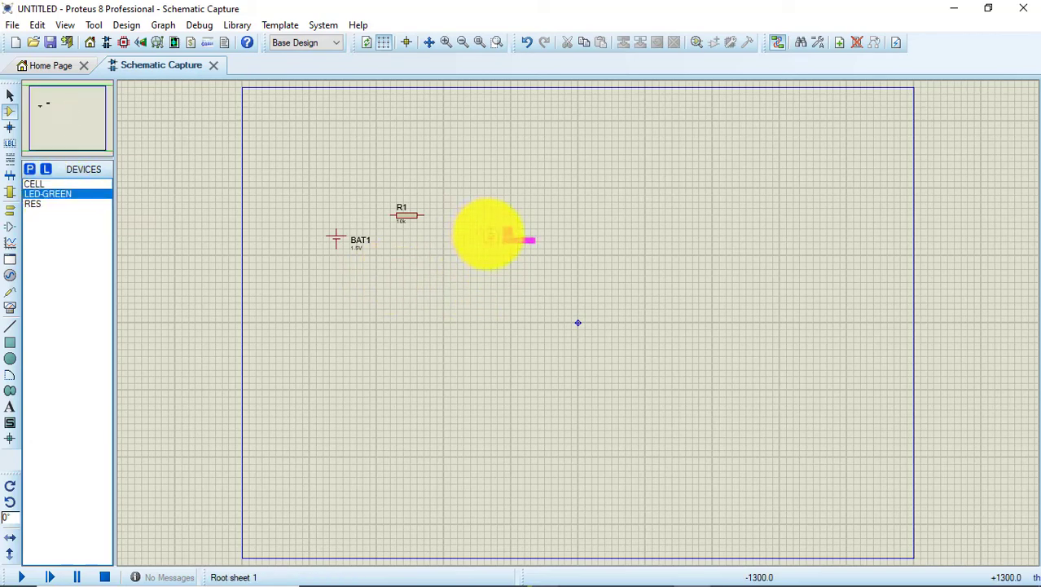
click(497, 230)
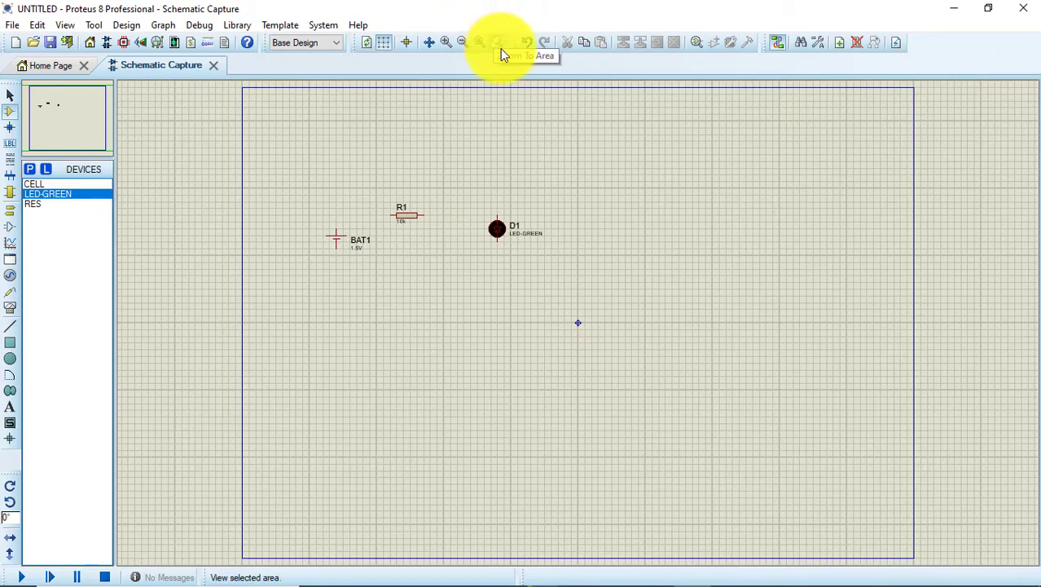
Change the cell's part reference to BATTERY and set its voltage to 5V
click(446, 42)
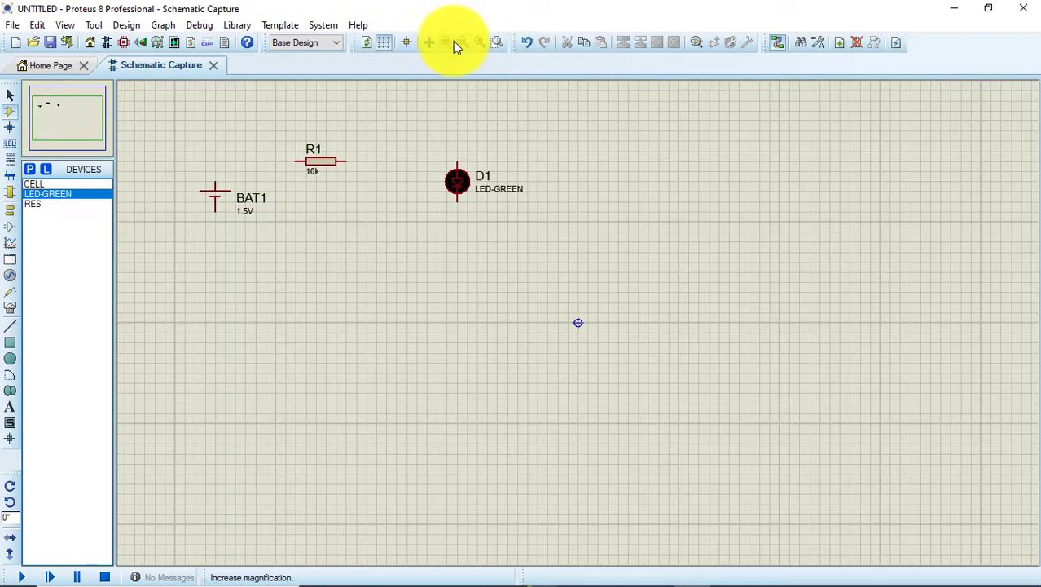
click(497, 42)
drag(309, 174, 564, 293)
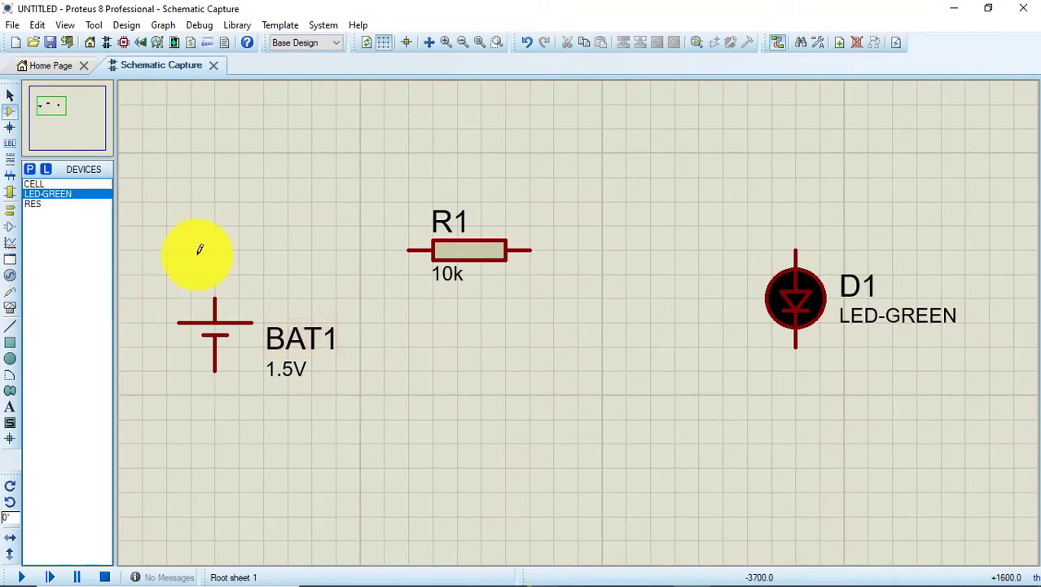
right_click(220, 336)
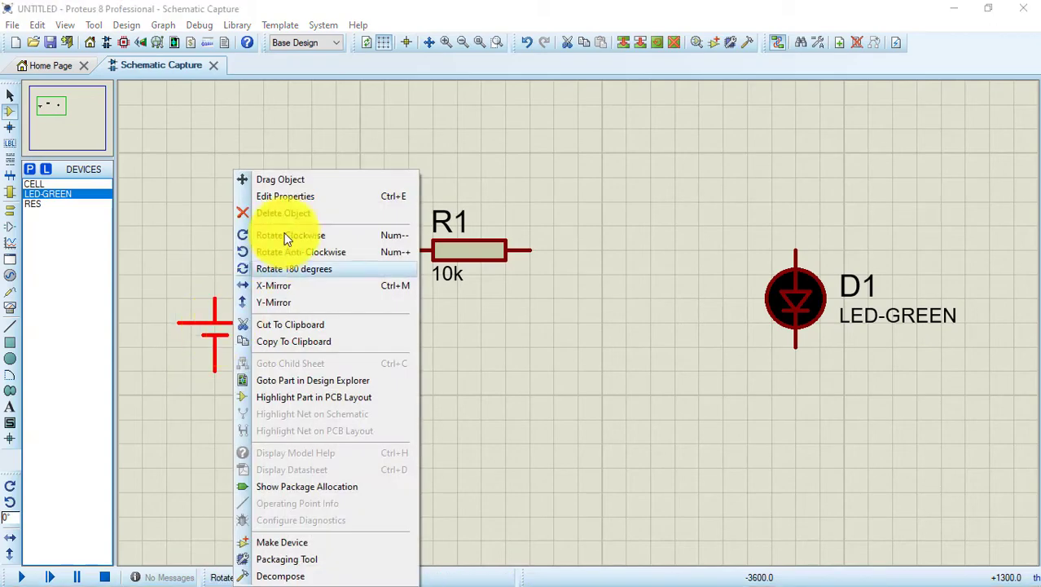
click(286, 199)
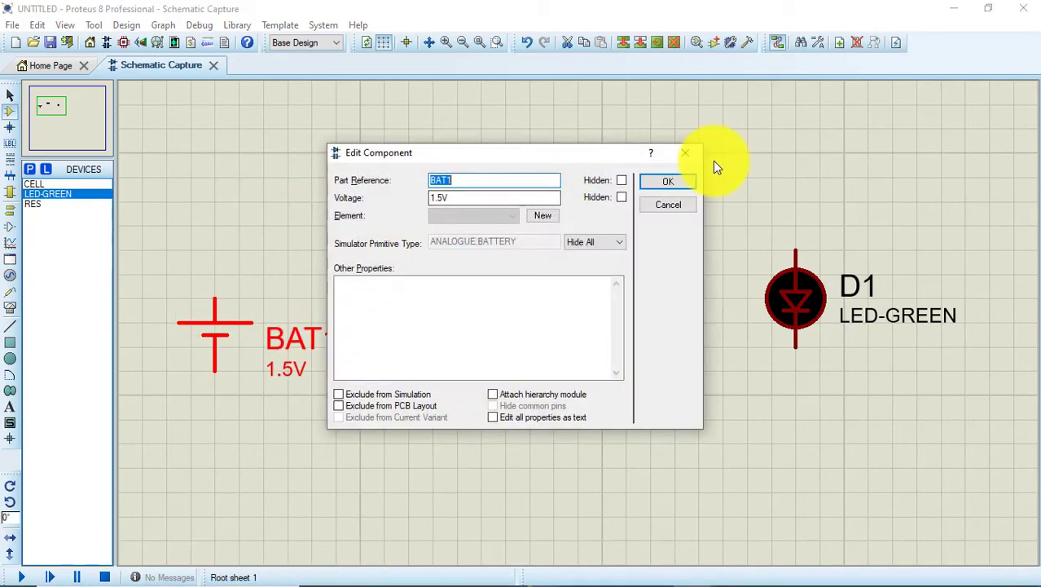
click(692, 153)
double_click(209, 328)
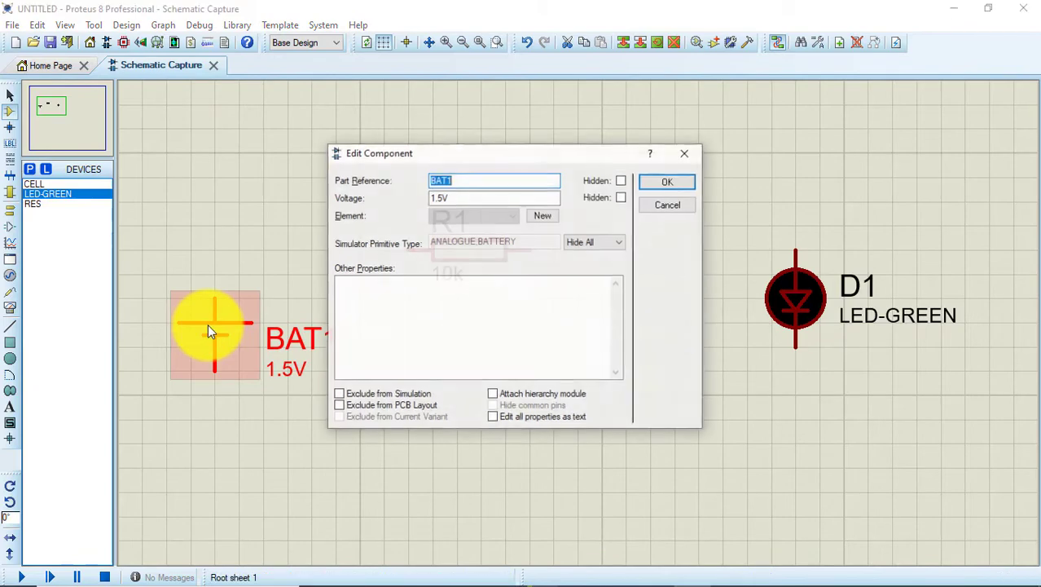
click(461, 181)
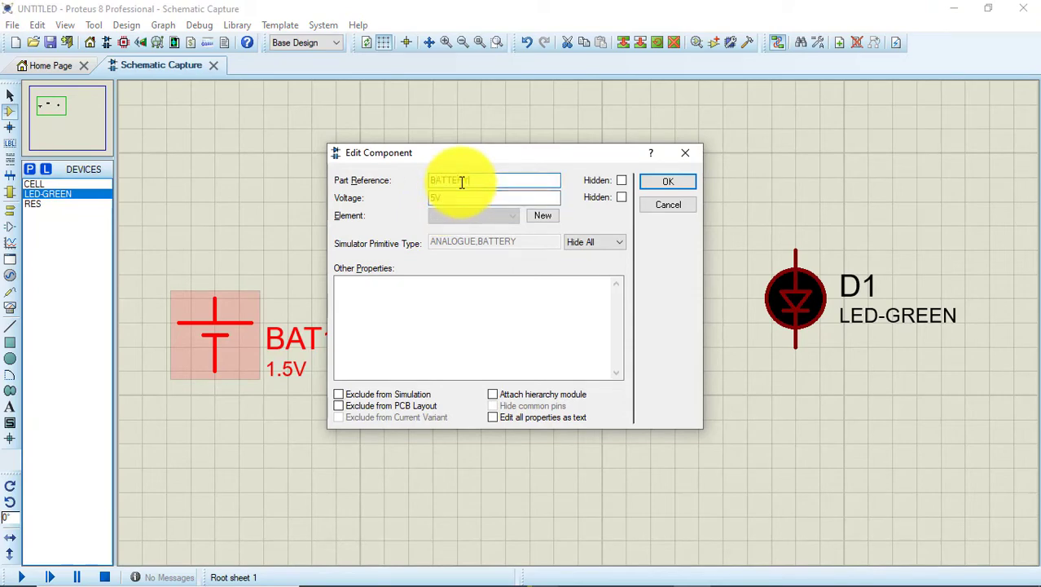
click(670, 182)
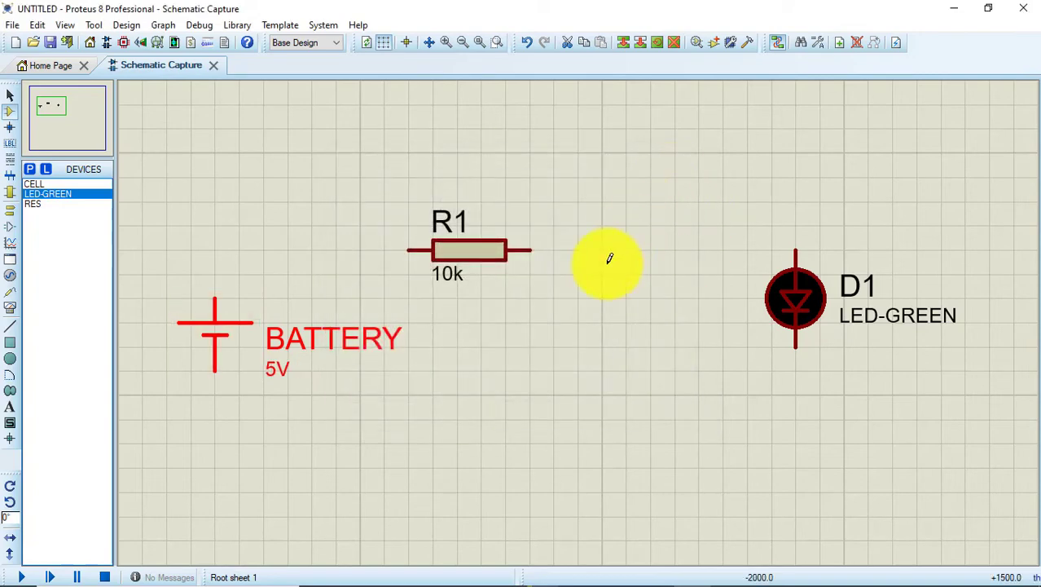
click(375, 378)
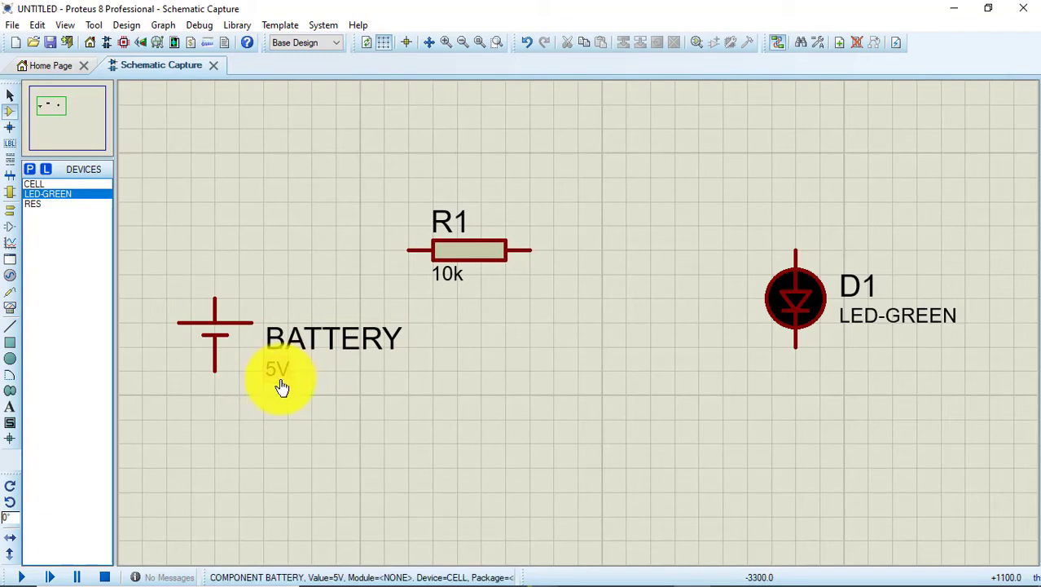
Set the resistance of resistor R1 to 220
click(482, 253)
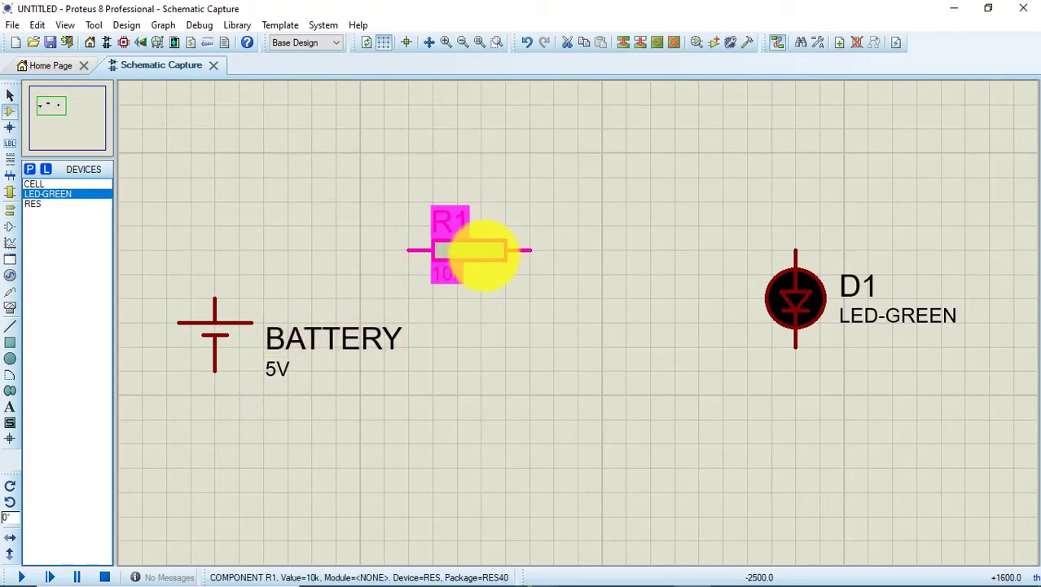
click(482, 253)
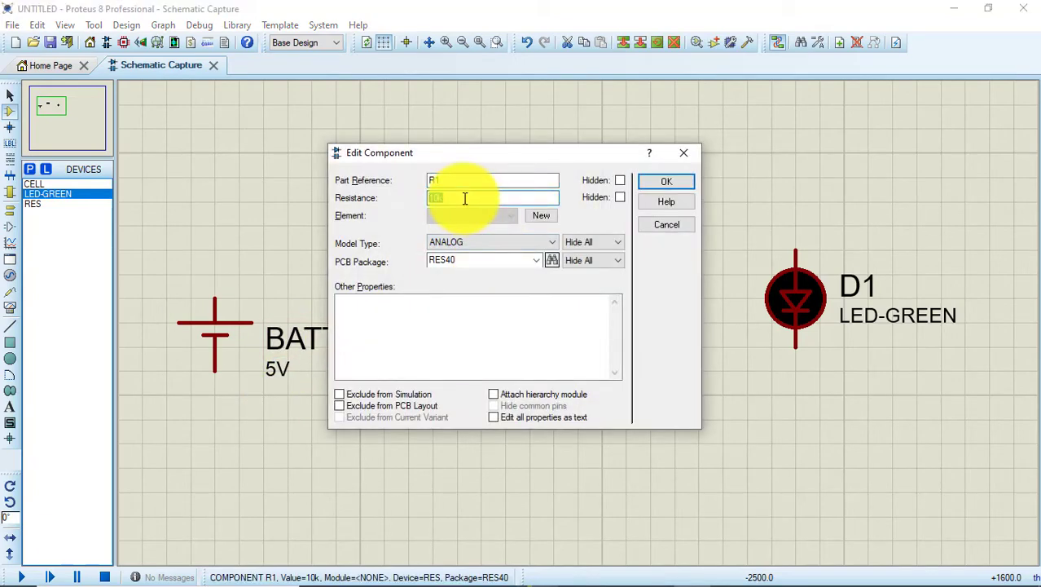
key(Return)
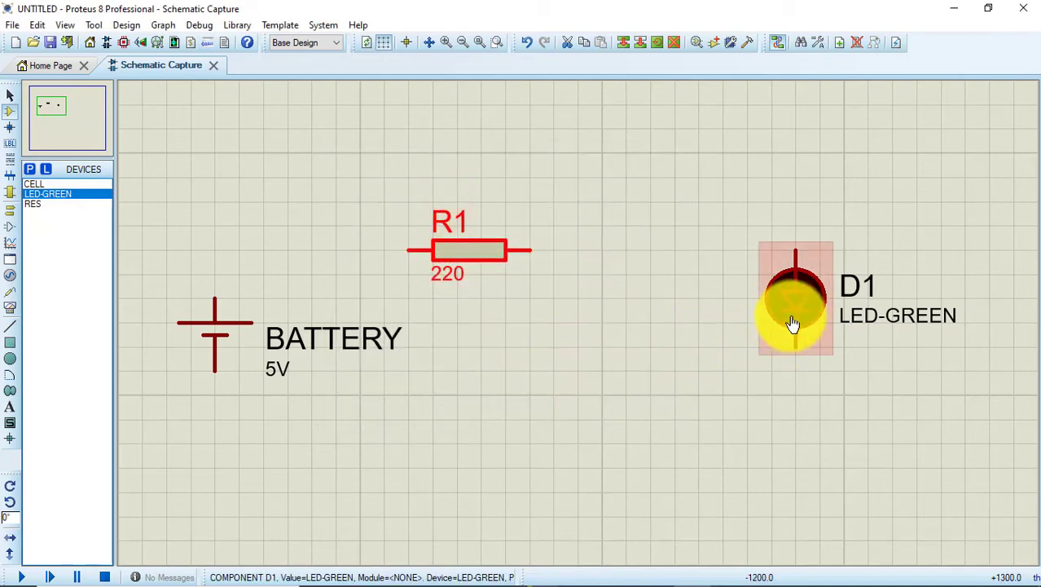
click(718, 313)
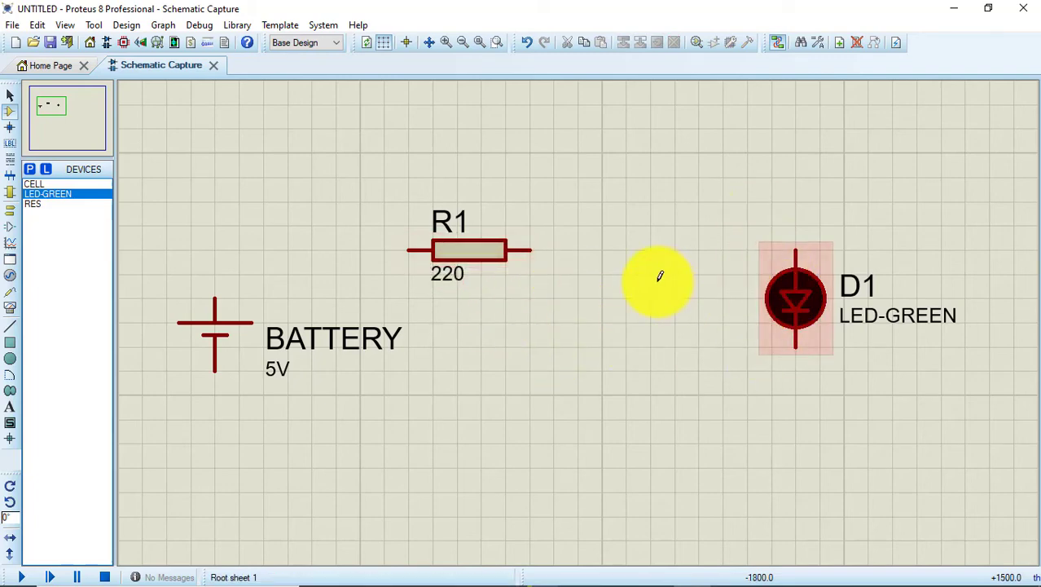
Wire the battery, R1 and D1 into a closed series loop, and test the circuit by running and stopping the simulation
click(217, 292)
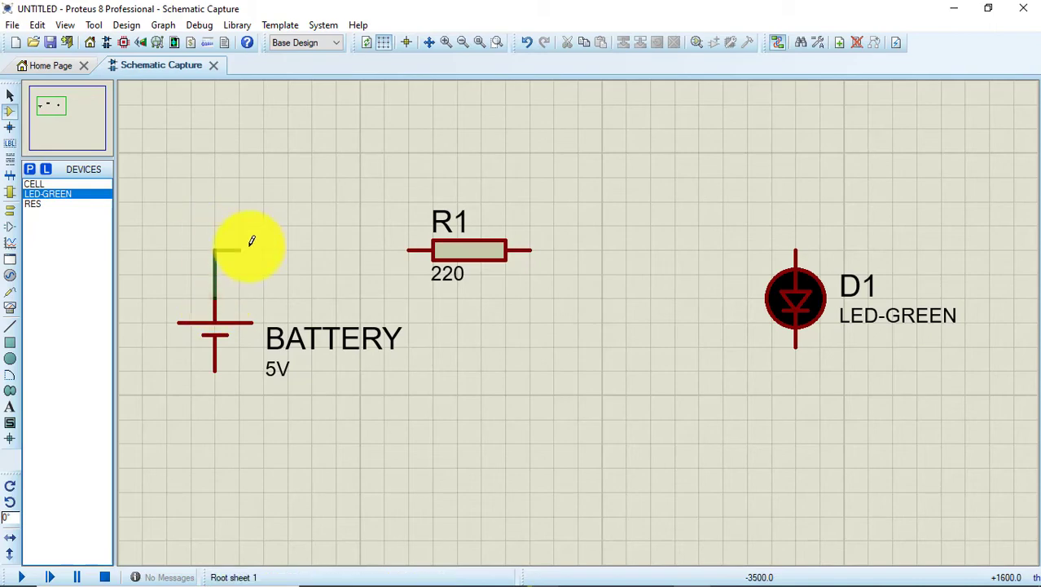
click(410, 248)
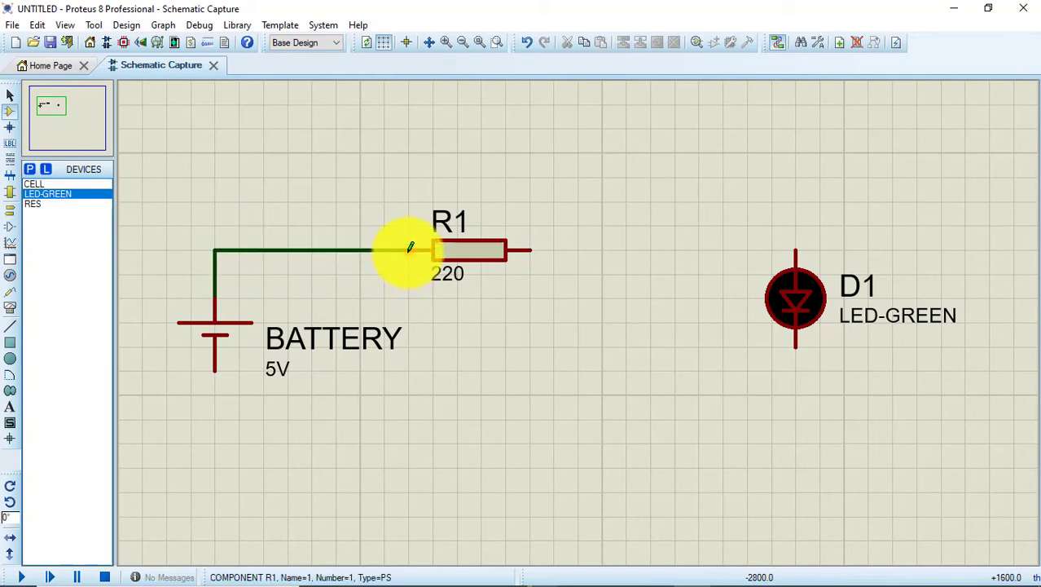
click(563, 245)
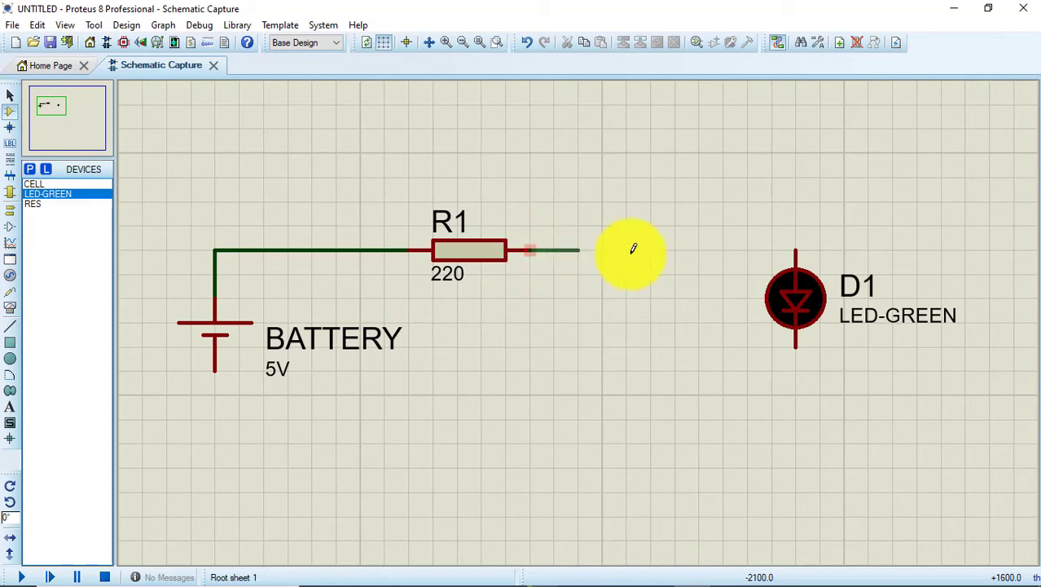
click(796, 247)
click(799, 336)
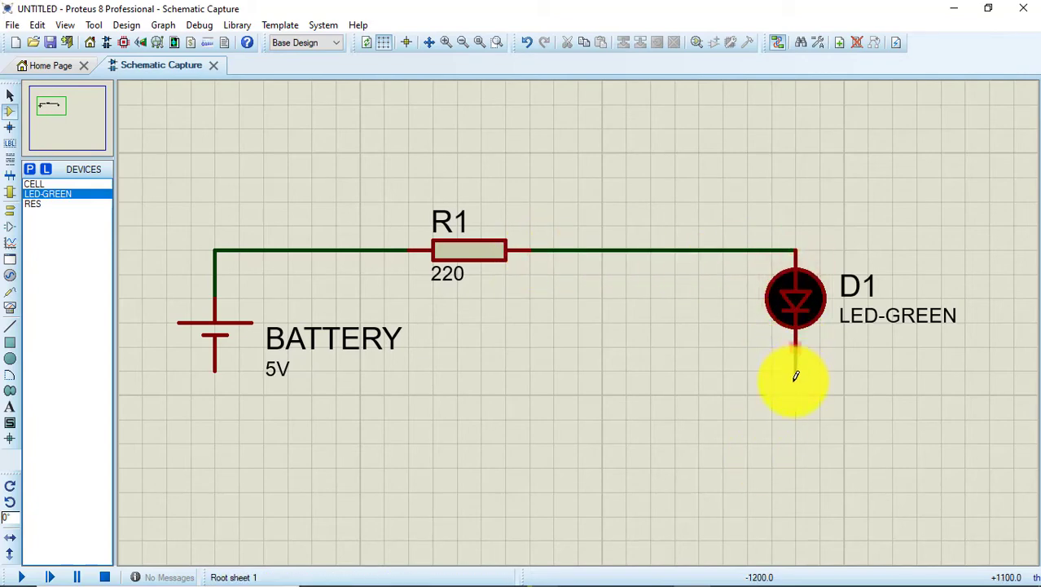
click(214, 366)
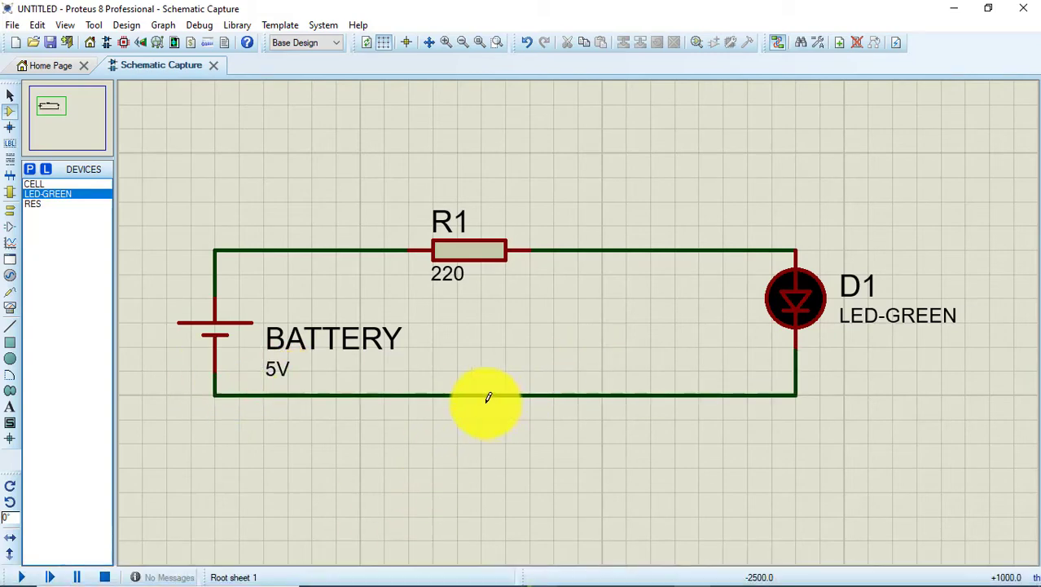
click(23, 575)
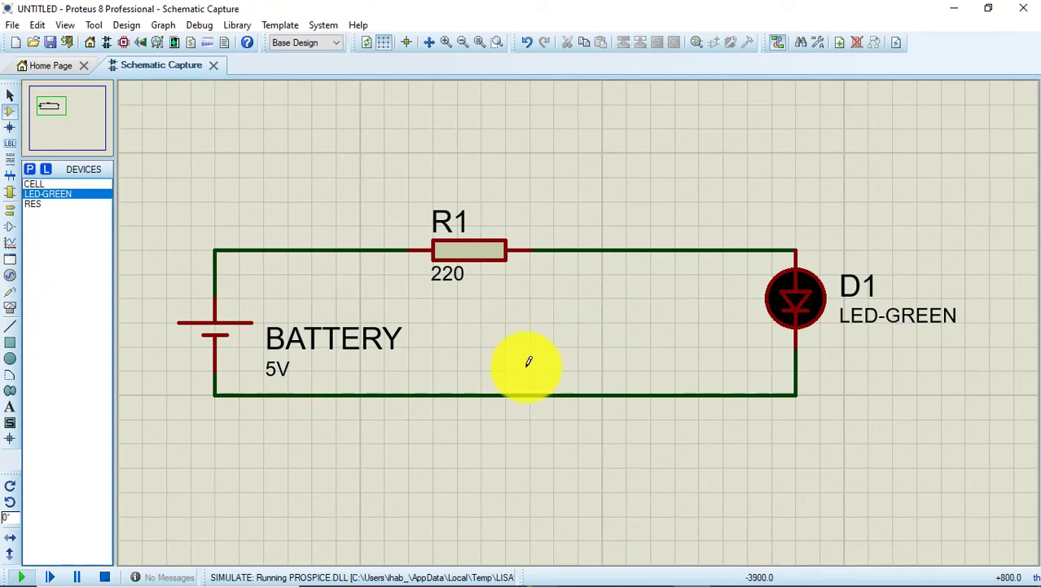
click(105, 576)
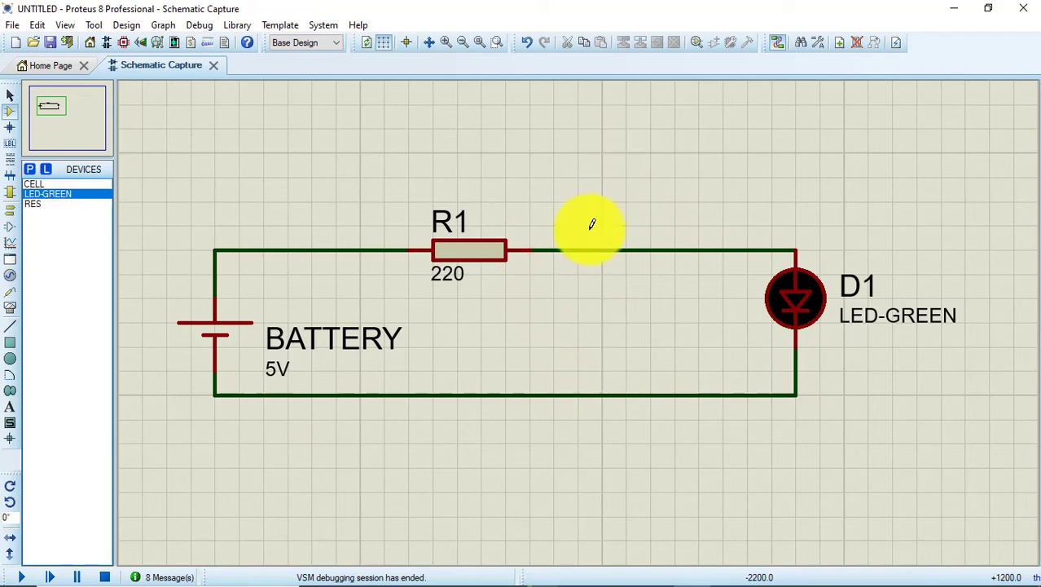
Connect a GROUND terminal to the lower wire between the battery and D1, and run and stop the simulation again
click(10, 209)
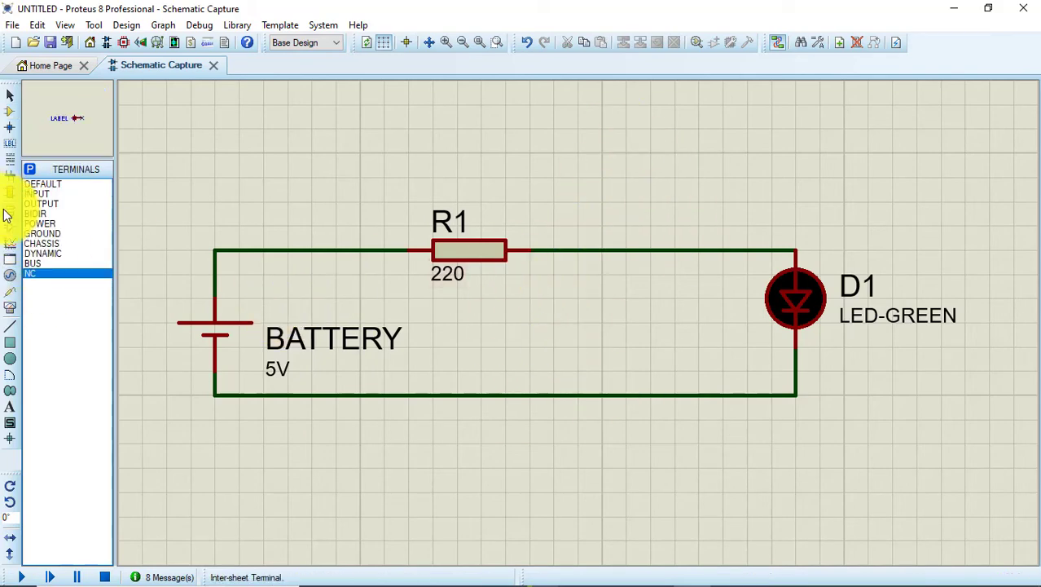
click(46, 233)
click(528, 436)
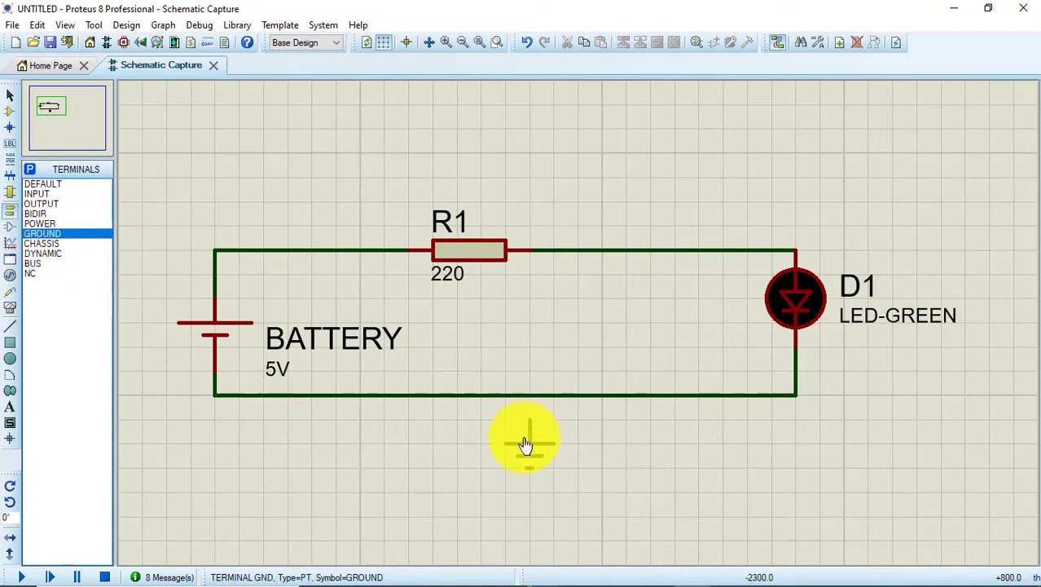
click(531, 398)
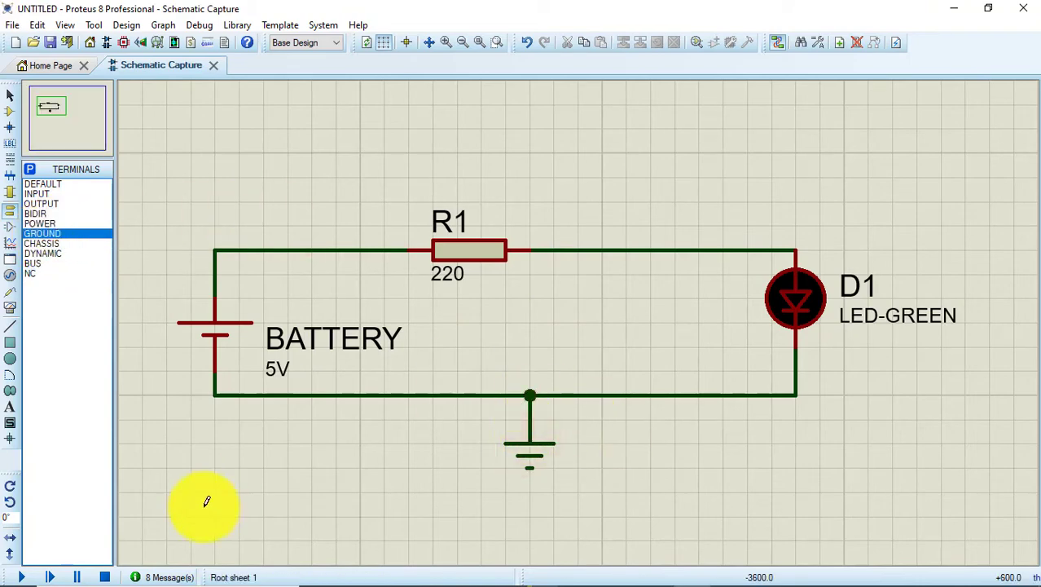
click(25, 576)
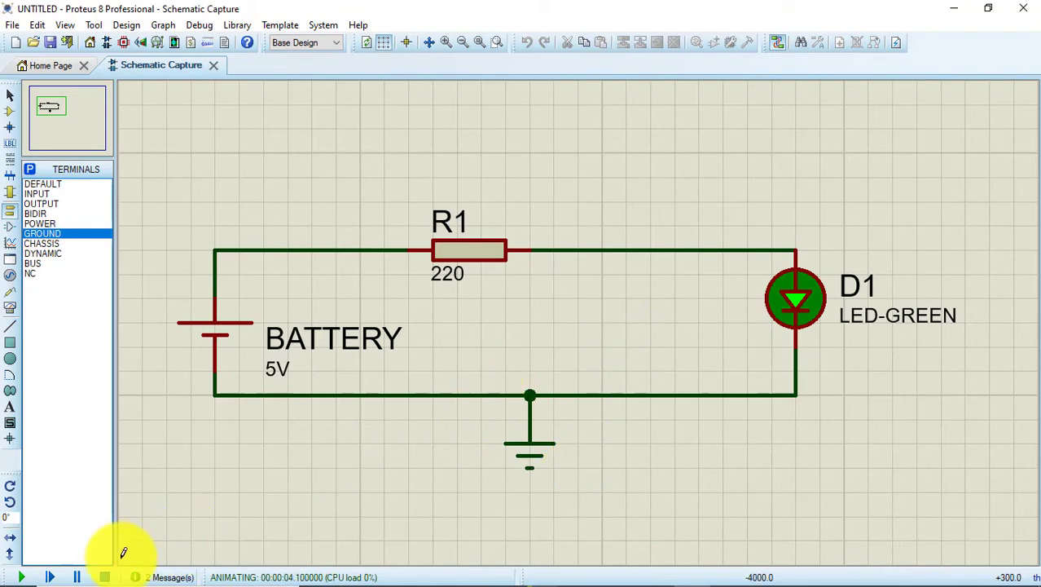
click(105, 577)
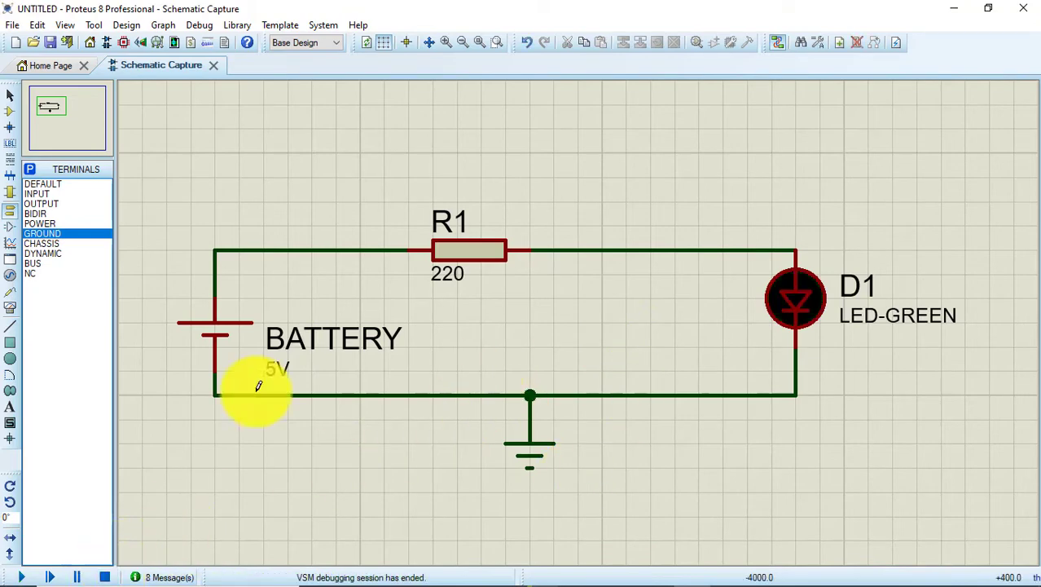